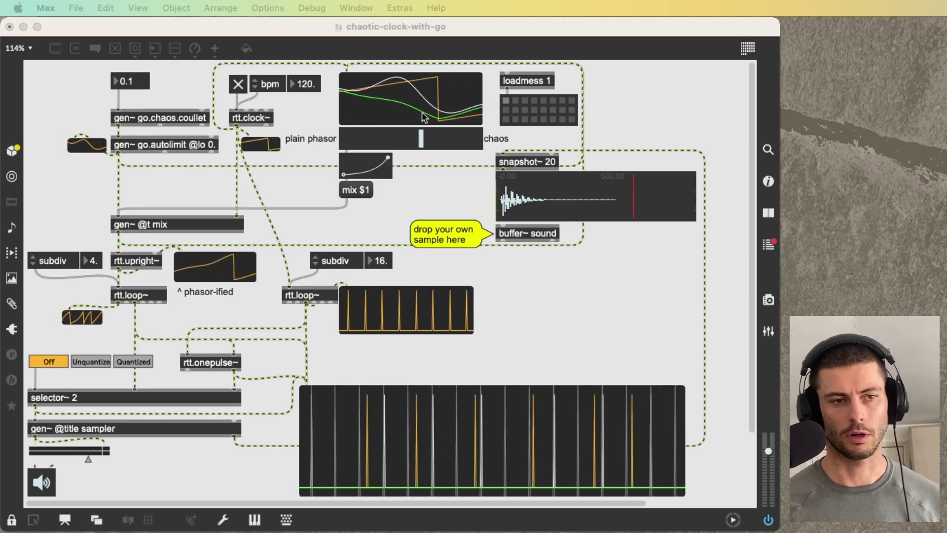
Slide the mix fully to the plain phasor and set pulses to Unquantize so the sampler plays.
{"action": "left_click_drag", "start_coordinate": [426, 137], "coordinate": [275, 261]}
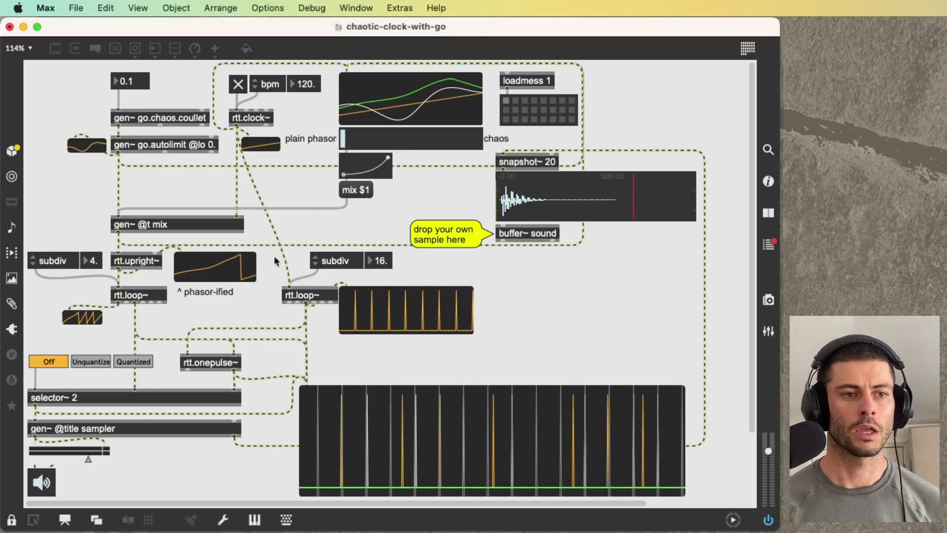
{"action": "left_click", "coordinate": [92, 363]}
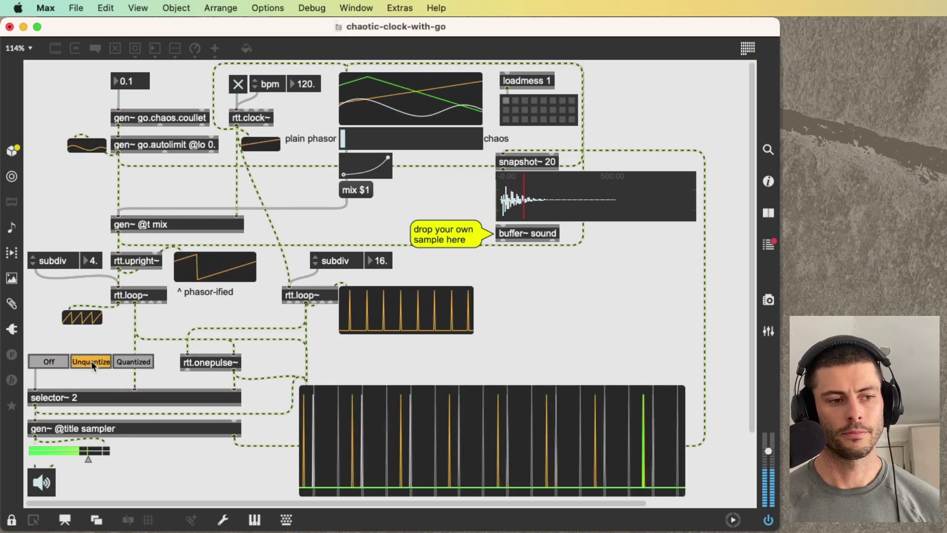
Drag the phasor/chaos mix slider partway right, blending some chaos into the plain phasor.
{"action": "left_click", "coordinate": [348, 142]}
{"action": "left_click_drag", "start_coordinate": [347, 142], "coordinate": [415, 140]}
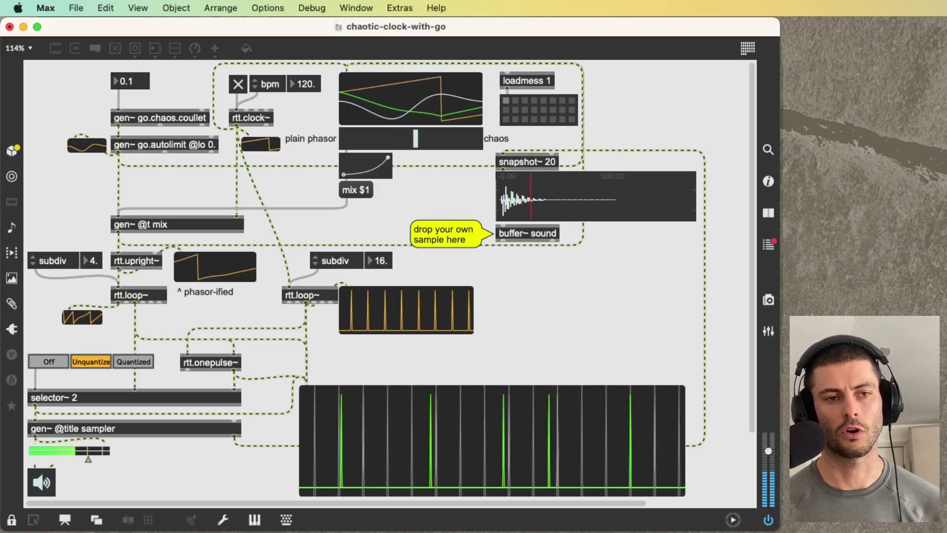
{"action": "left_click_drag", "start_coordinate": [416, 140], "coordinate": [423, 136]}
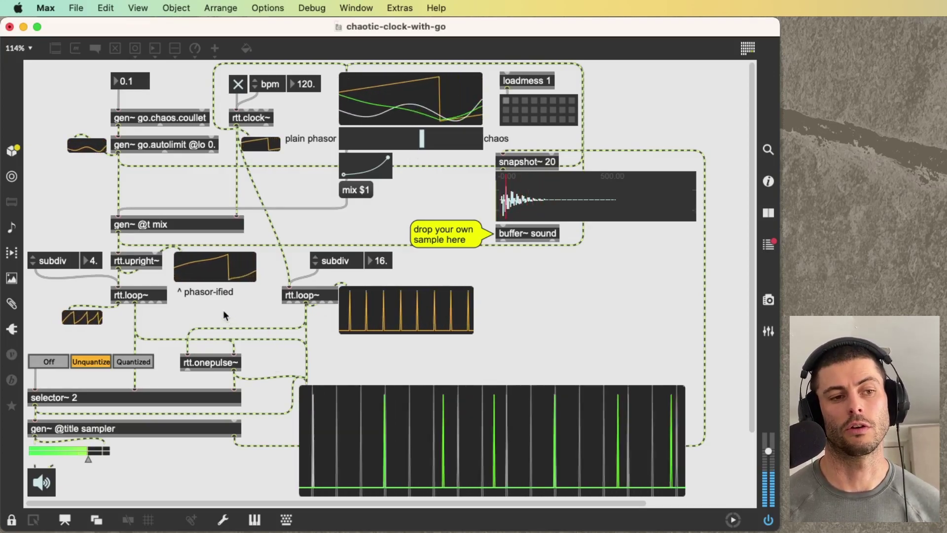
Move the phasor-ified scope right of the pulse display, enlarge it, and relock the patcher.
{"action": "key", "text": "super+e"}
{"action": "left_click", "coordinate": [230, 277]}
{"action": "left_click_drag", "start_coordinate": [245, 276], "coordinate": [676, 351]}
{"action": "left_click_drag", "start_coordinate": [611, 331], "coordinate": [630, 328]}
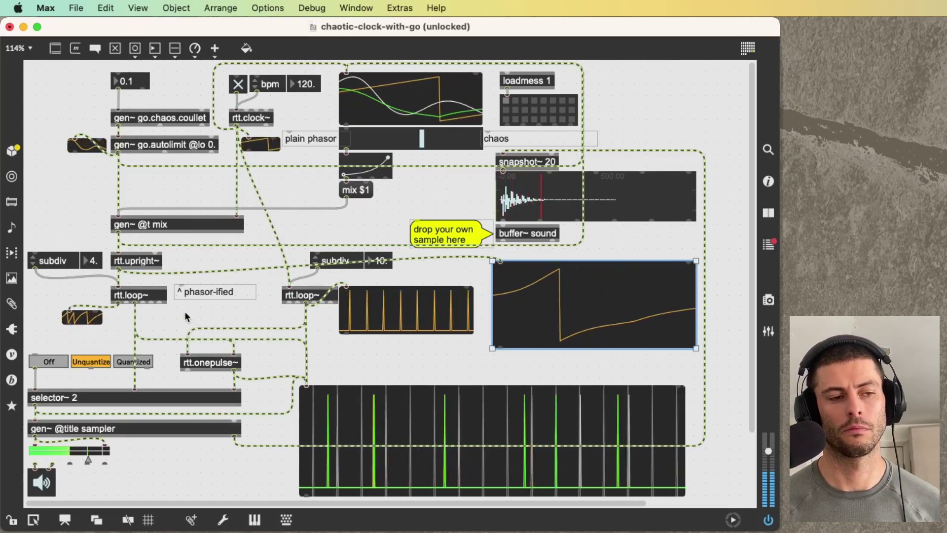
{"action": "key", "text": "super+e"}
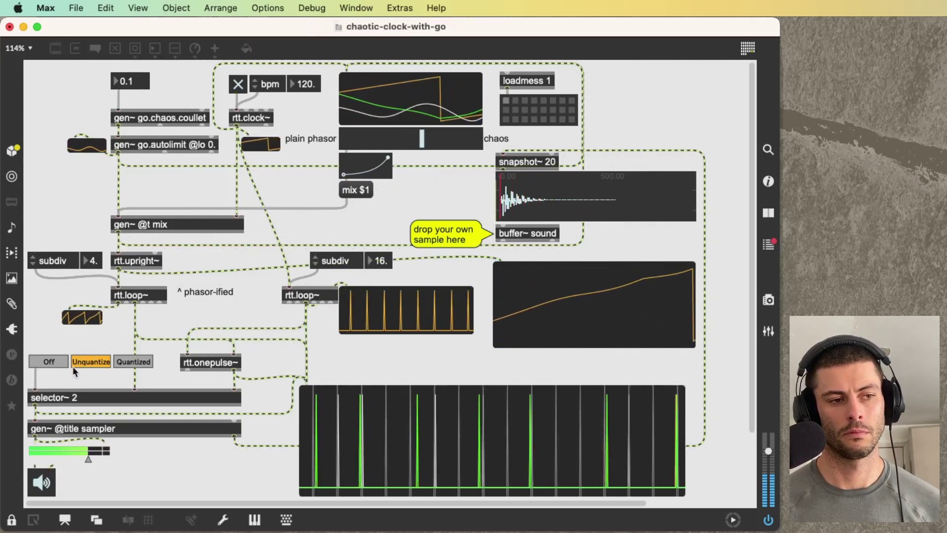
Set pulse routing to Off, then select the go.chaos.coullet and go.autolimit objects in edit mode.
{"action": "left_click", "coordinate": [47, 363]}
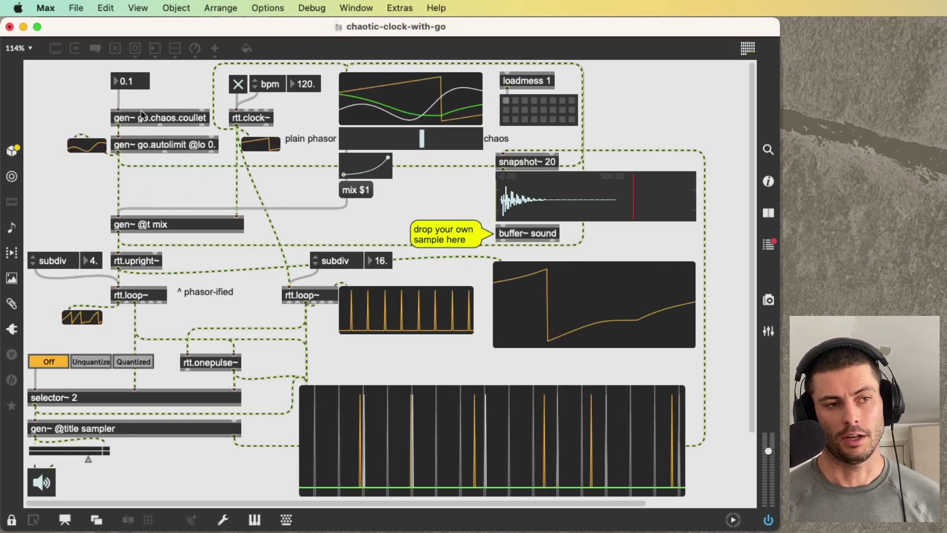
{"action": "key", "text": "super+e"}
{"action": "left_click_drag", "start_coordinate": [162, 101], "coordinate": [159, 157]}
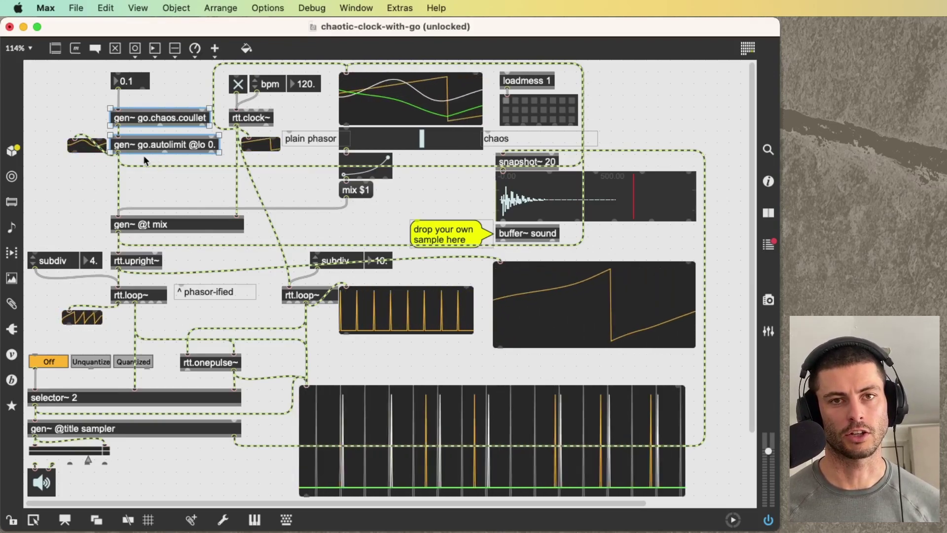
{"action": "left_click", "coordinate": [150, 130]}
{"action": "left_click_drag", "start_coordinate": [148, 99], "coordinate": [142, 159]}
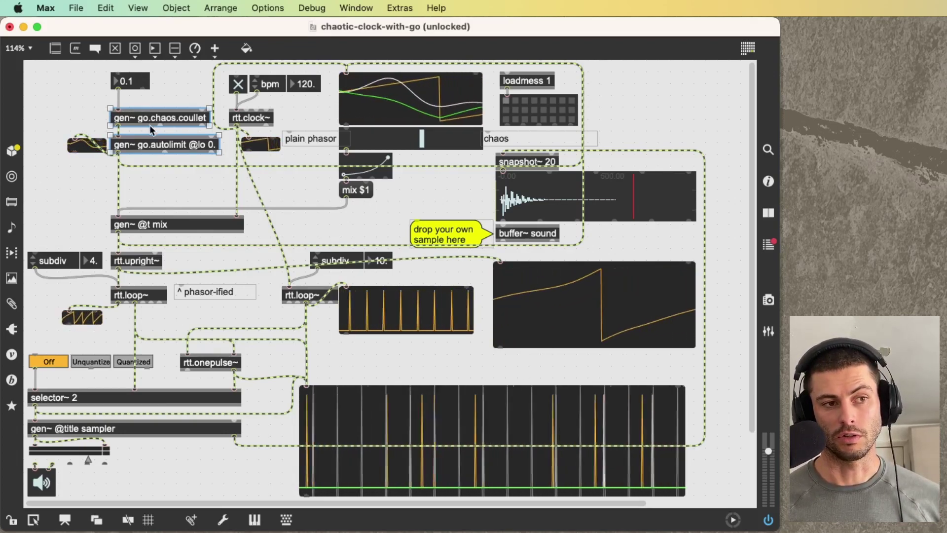
{"action": "key", "text": "super+e"}
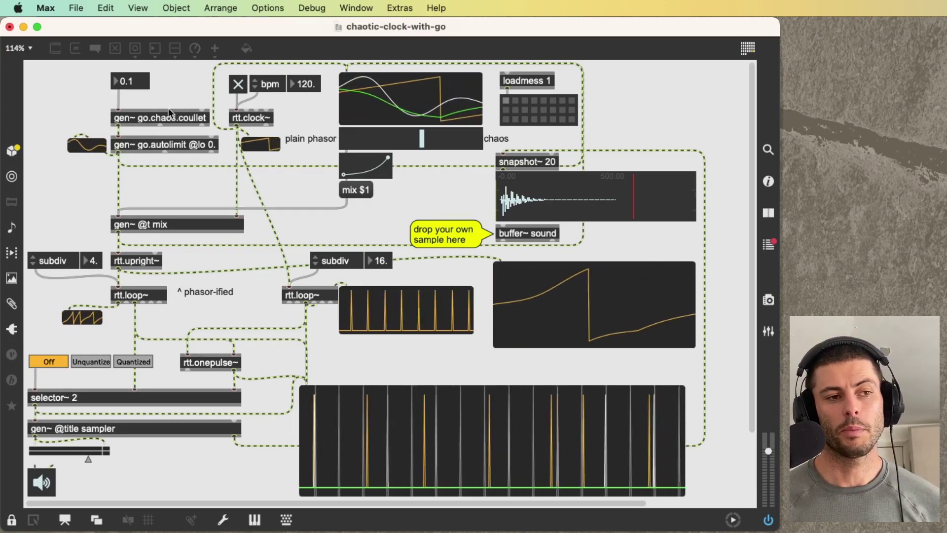
{"action": "key", "text": "super+e"}
{"action": "left_click", "coordinate": [163, 120]}
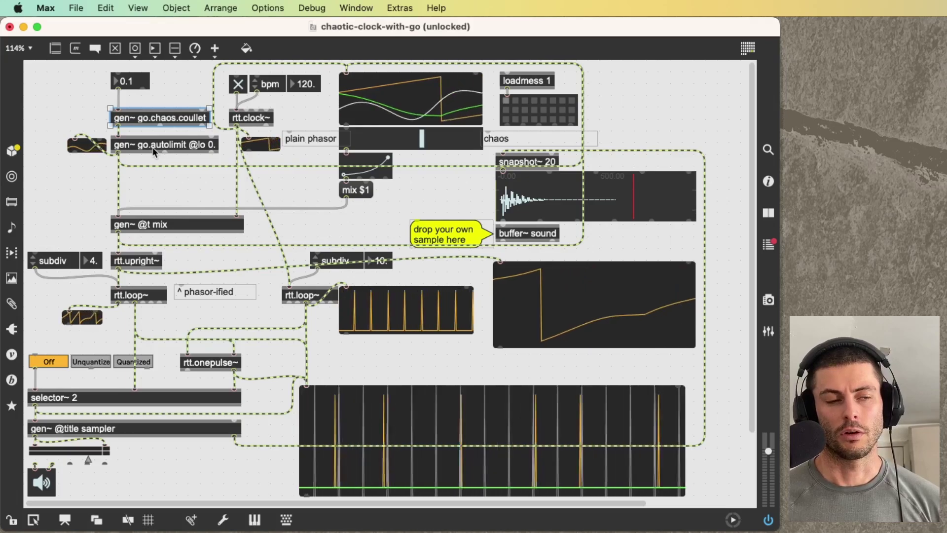
Inspect rtt.clock~, the plain phasor scope and gen~ @t mix, then lock the patcher.
{"action": "left_click", "coordinate": [252, 119]}
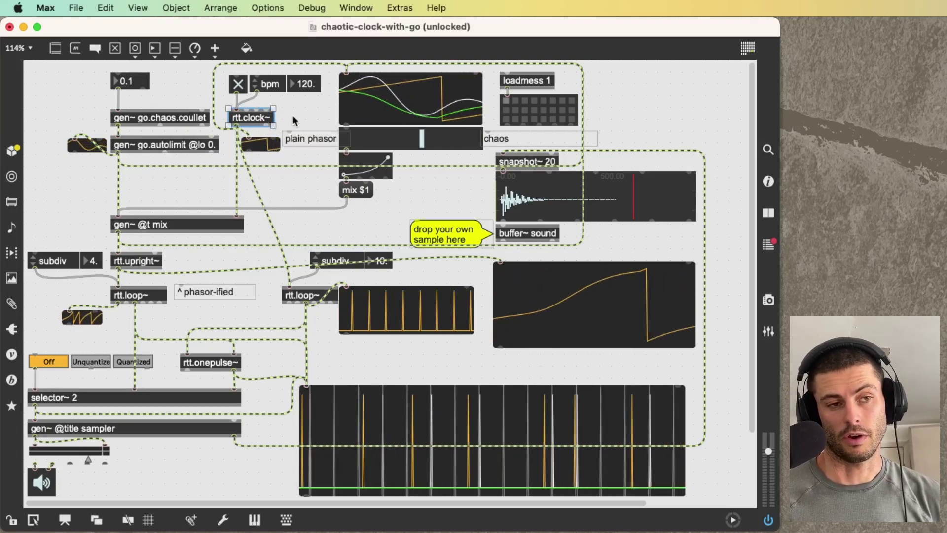
{"action": "left_click", "coordinate": [261, 144]}
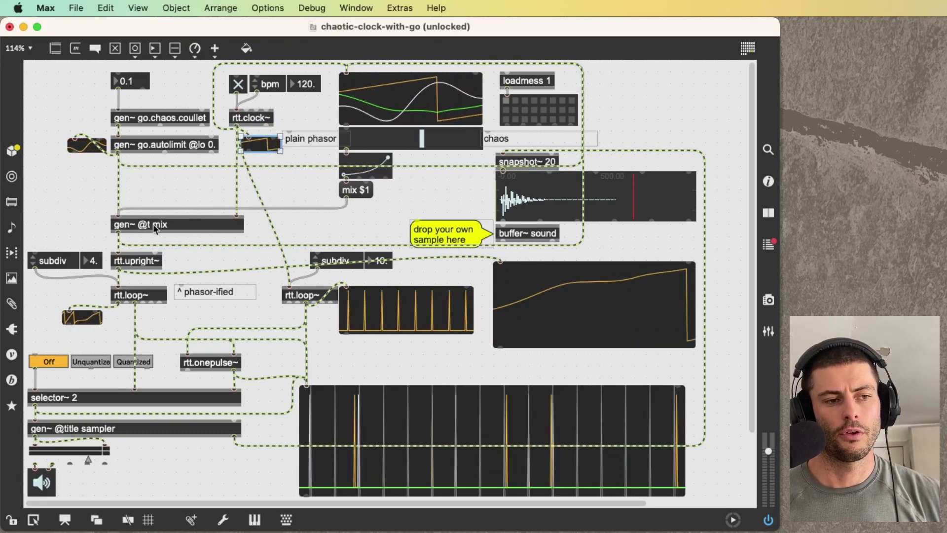
{"action": "left_click", "coordinate": [196, 226]}
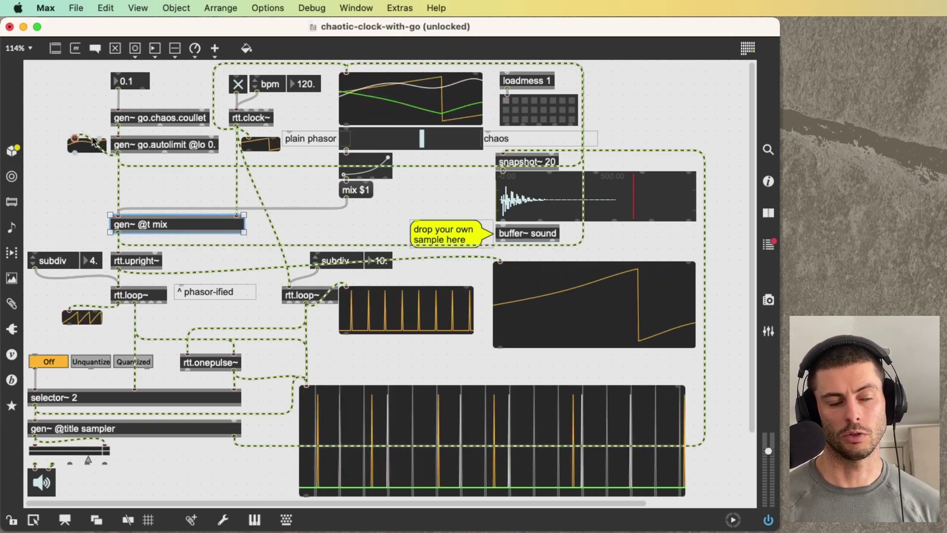
{"action": "key", "text": "super+e"}
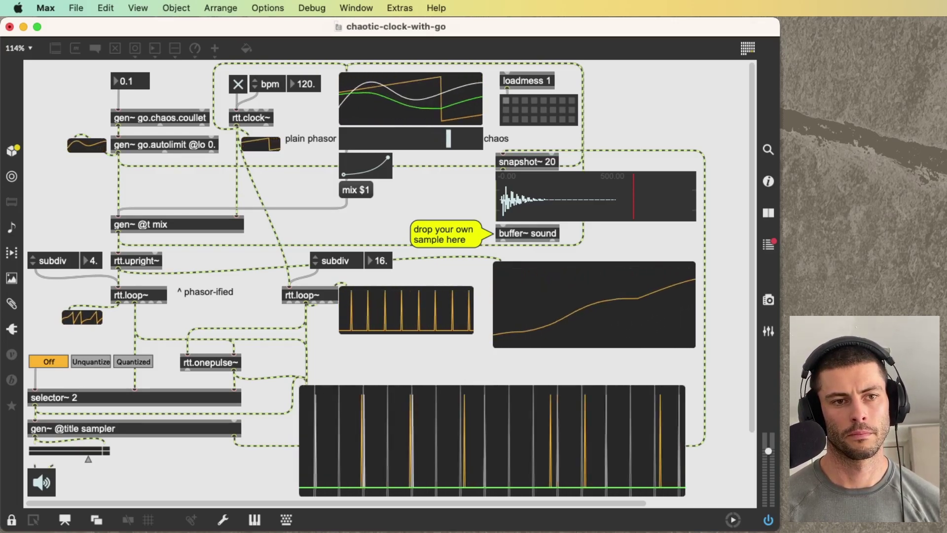
Nudge the mix slightly back toward phasor, then unlock and select the rtt.upright~ object.
{"action": "left_click", "coordinate": [438, 141]}
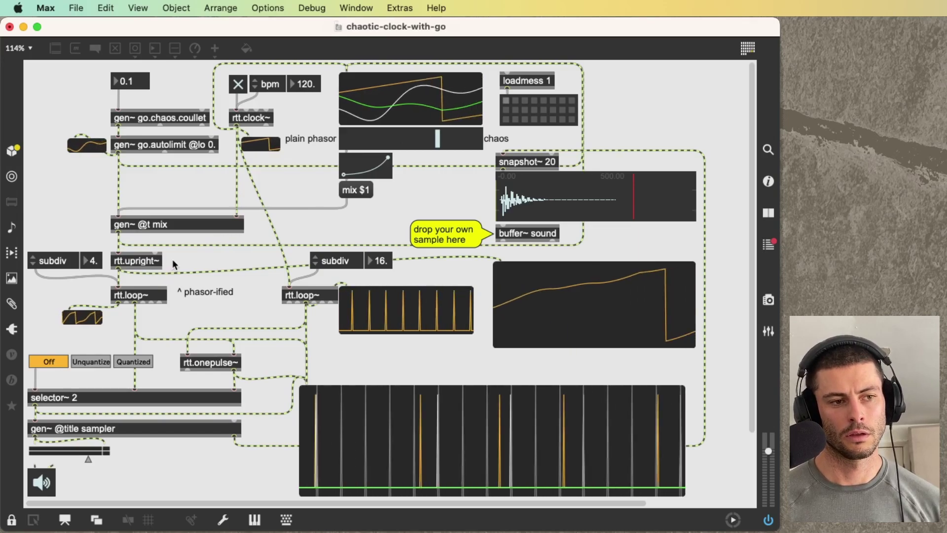
{"action": "key", "text": "super+e"}
{"action": "left_click", "coordinate": [141, 266]}
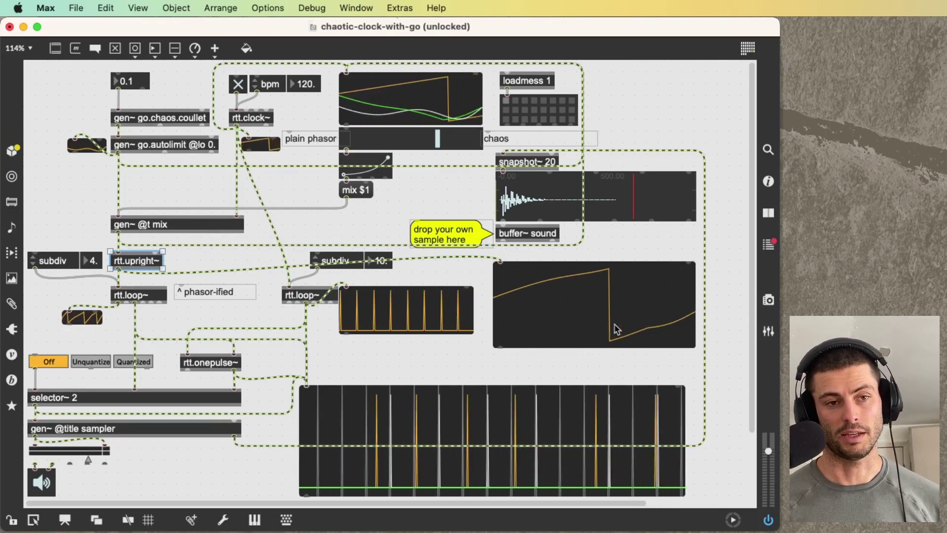
Lock the patch, nudge the mix slightly toward chaos and back, and switch pulses to Unquantize.
{"action": "key", "text": "super+e"}
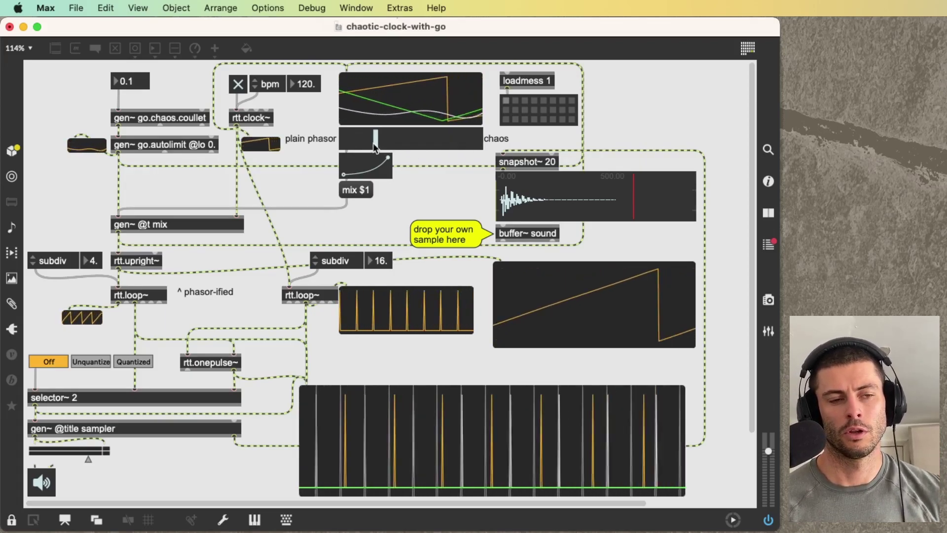
{"action": "left_click_drag", "start_coordinate": [381, 147], "coordinate": [414, 144]}
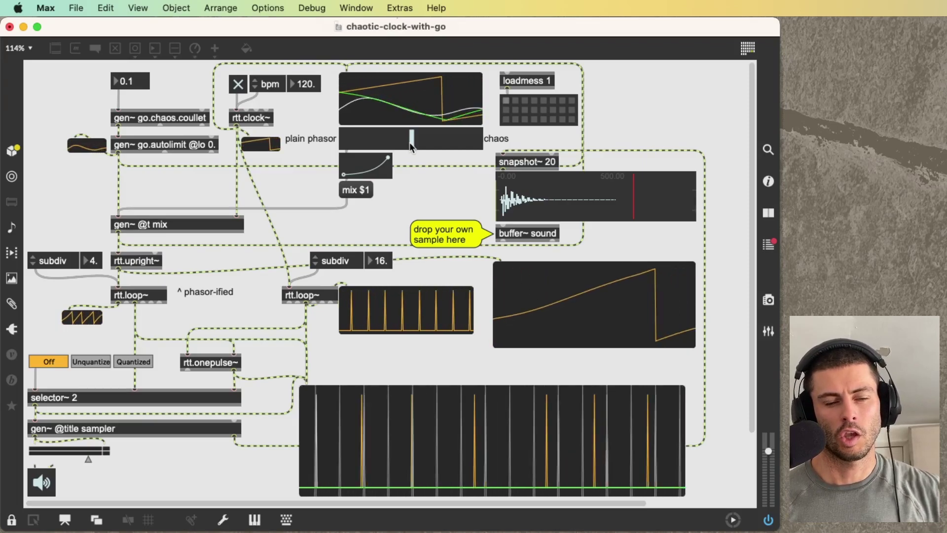
{"action": "left_click_drag", "start_coordinate": [409, 147], "coordinate": [405, 146]}
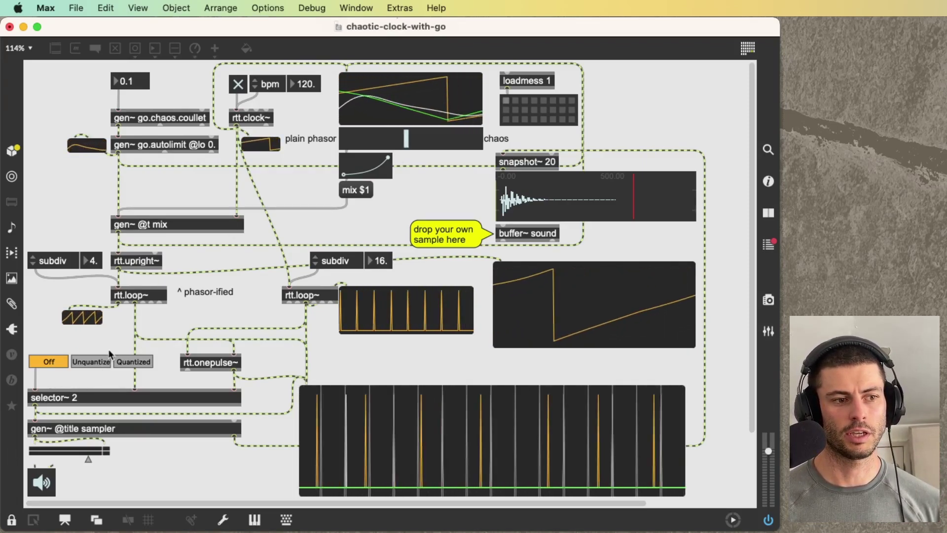
{"action": "left_click", "coordinate": [99, 363]}
Blend the clock heavily toward chaos to hear unquantized pulses, then set pulse output to Off.
{"action": "left_click", "coordinate": [342, 139]}
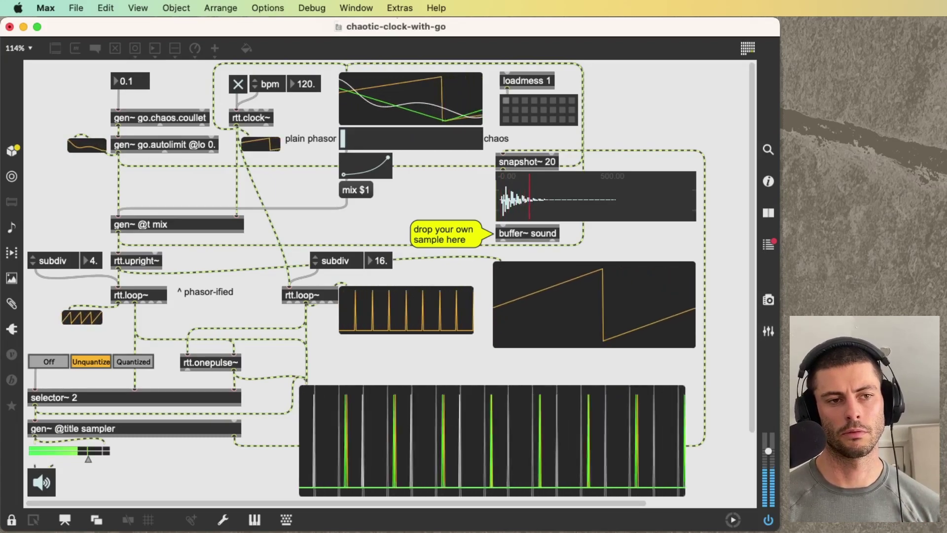
{"action": "left_click_drag", "start_coordinate": [342, 140], "coordinate": [370, 139]}
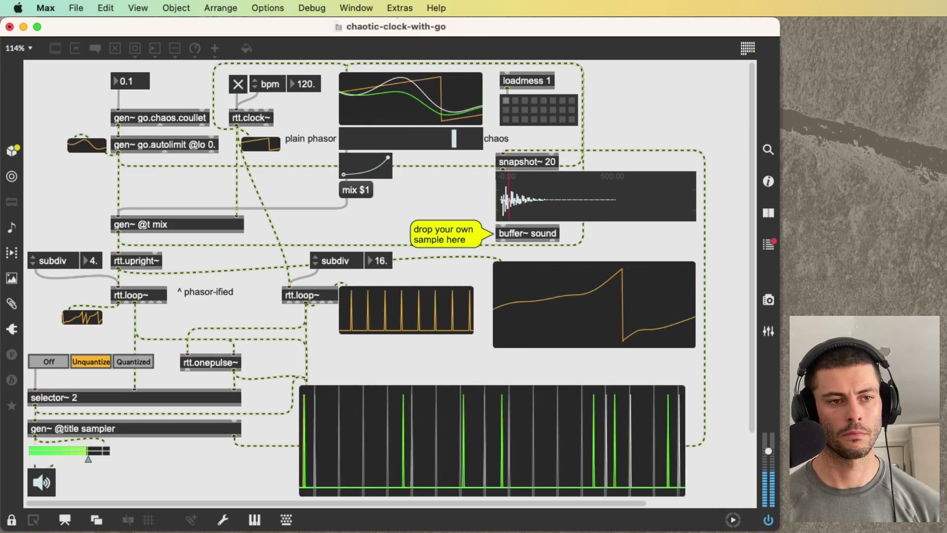
{"action": "left_click", "coordinate": [53, 363]}
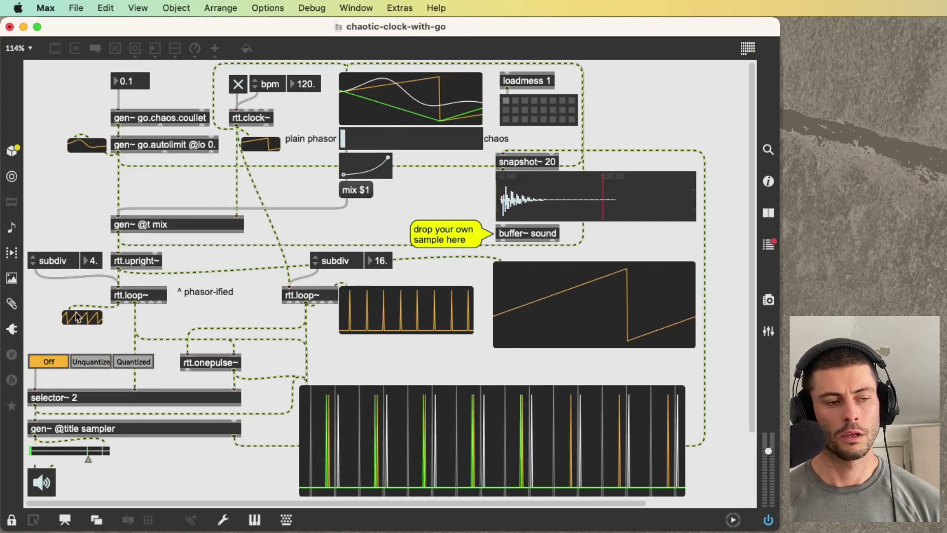
{"action": "key", "text": "super+e"}
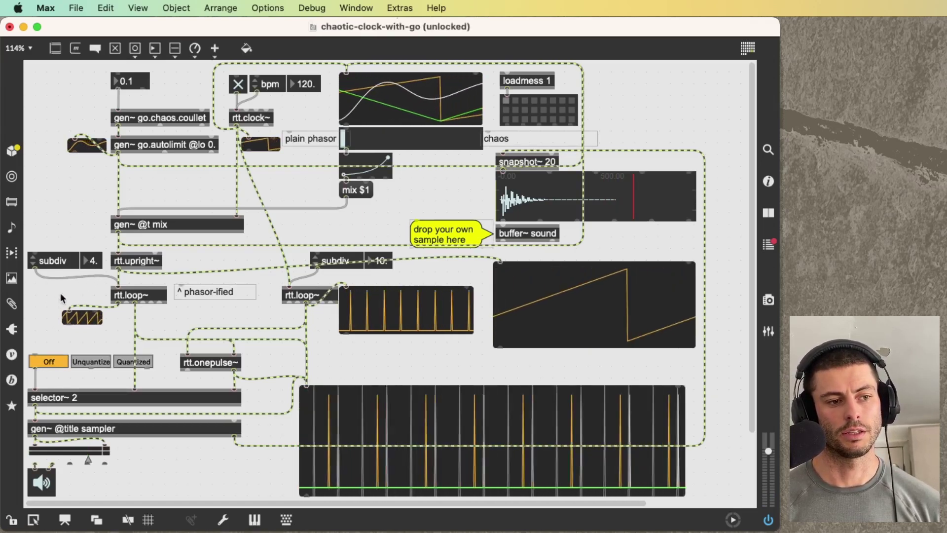
{"action": "left_click", "coordinate": [83, 321]}
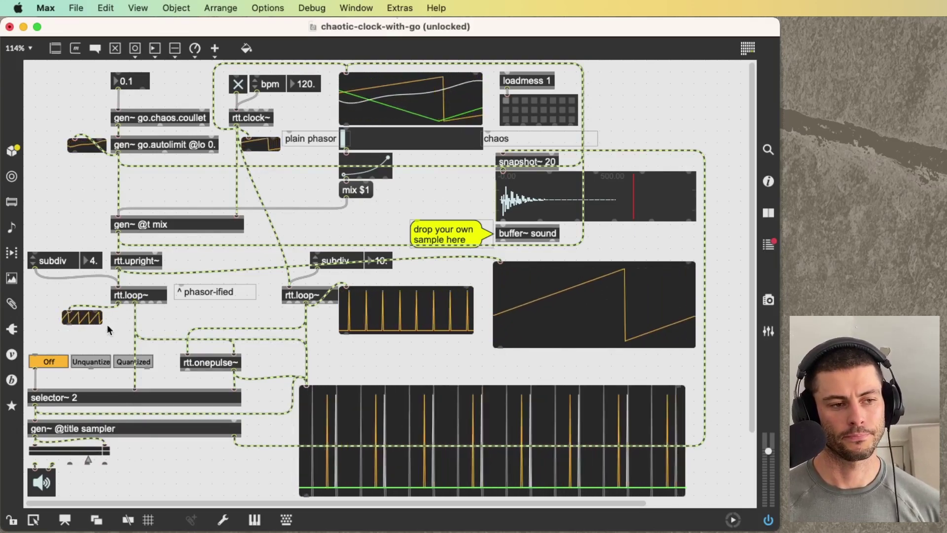
{"action": "key", "text": "super+e"}
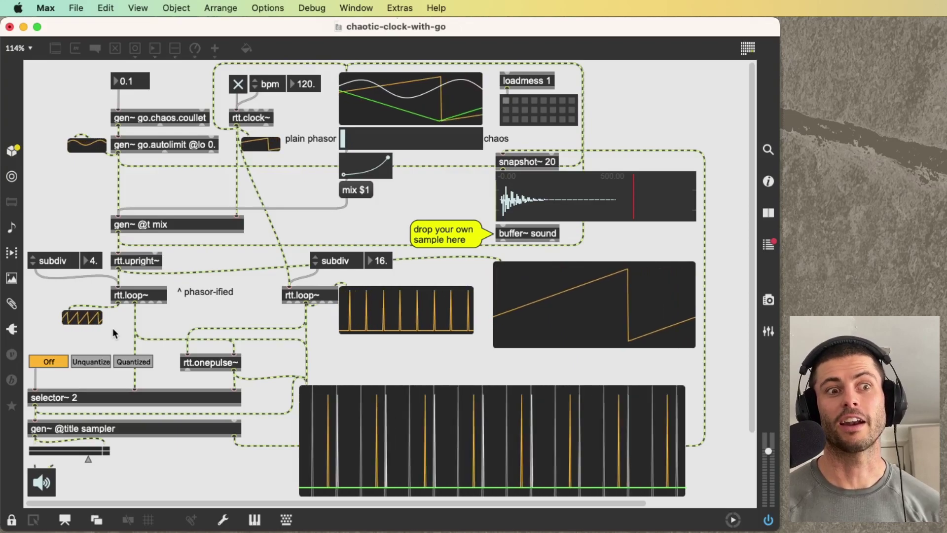
{"action": "scroll", "coordinate": [112, 327], "scroll_direction": "right", "scroll_amount": 2}
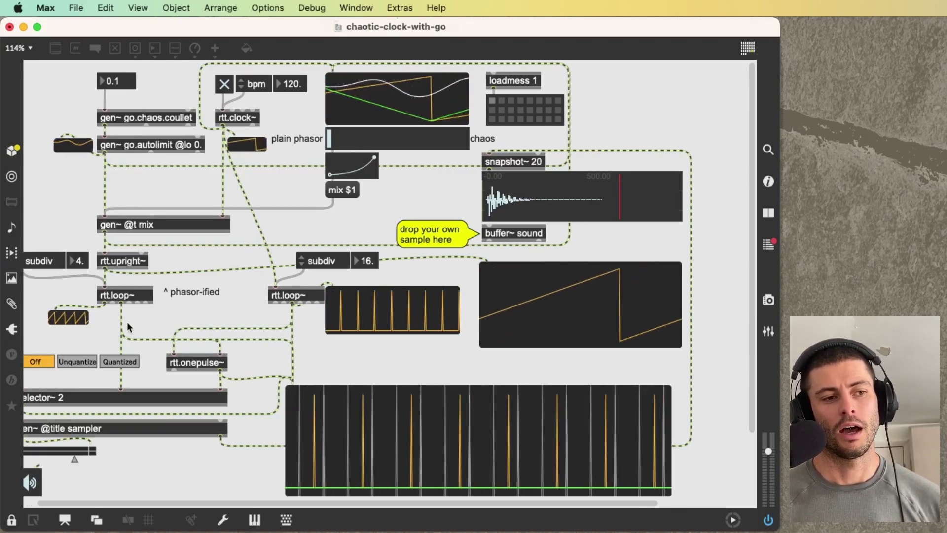
{"action": "scroll", "coordinate": [126, 321], "scroll_direction": "down", "scroll_amount": 3}
{"action": "scroll", "coordinate": [134, 322], "scroll_direction": "up", "scroll_amount": 3}
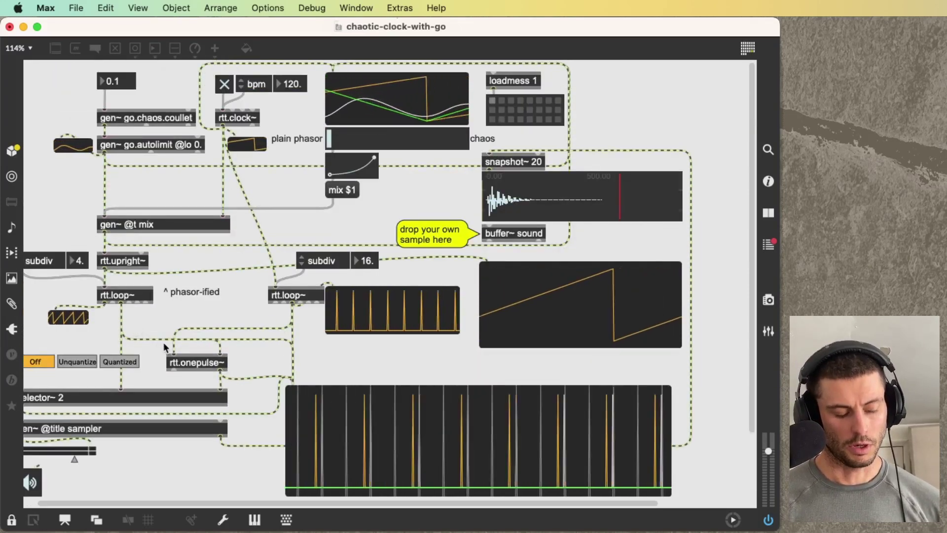
{"action": "scroll", "coordinate": [165, 346], "scroll_direction": "left", "scroll_amount": 2}
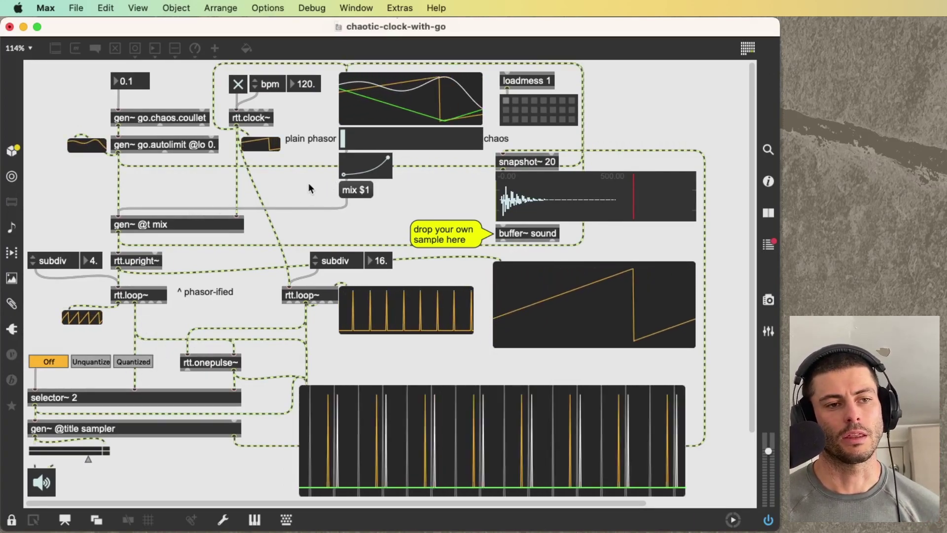
Push the mix fully to chaos and audition pulses in Unquantize, then Quantized mode.
{"action": "key", "text": "super+e"}
{"action": "key", "text": "super+e"}
{"action": "left_click_drag", "start_coordinate": [348, 136], "coordinate": [475, 138]}
{"action": "left_click", "coordinate": [83, 362]}
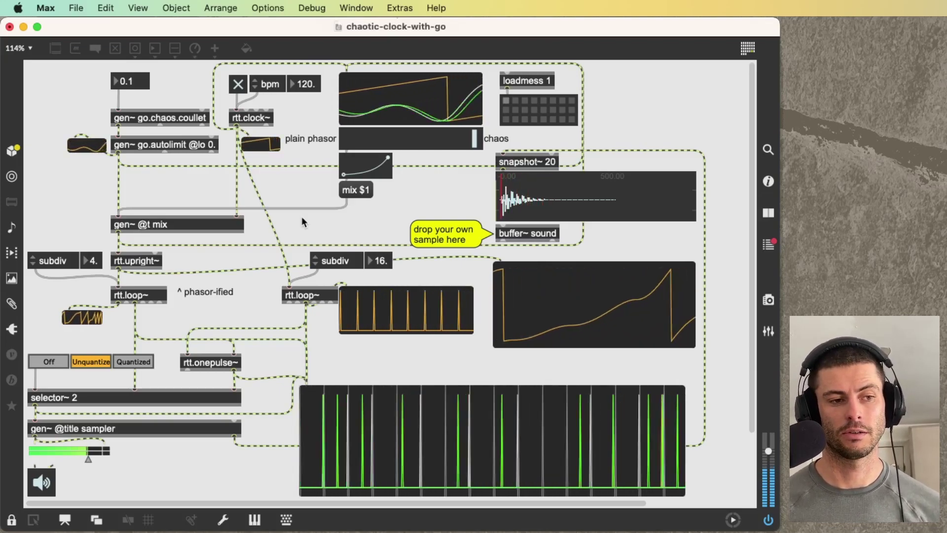
{"action": "left_click", "coordinate": [130, 363]}
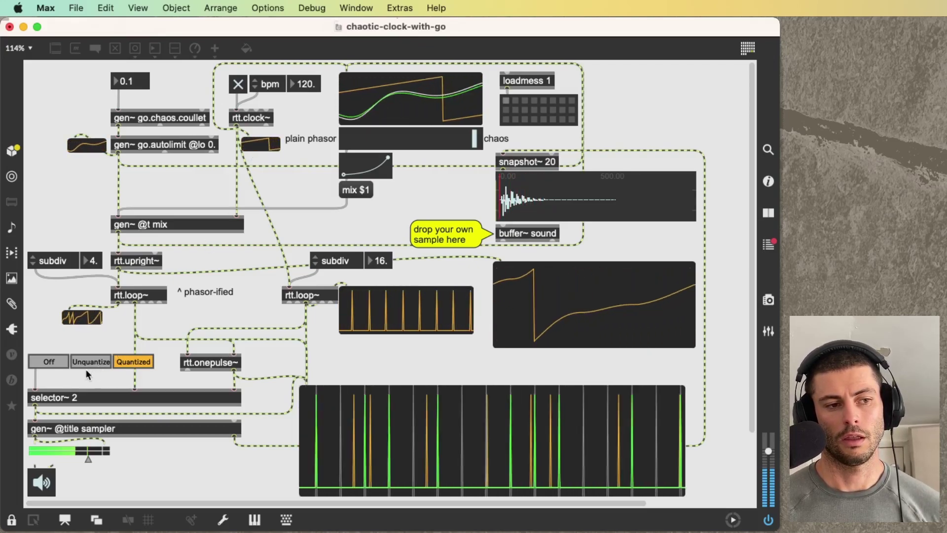
Turn pulses Off, then in edit mode move the subdiv control and pulse scope slightly lower.
{"action": "left_click", "coordinate": [44, 361]}
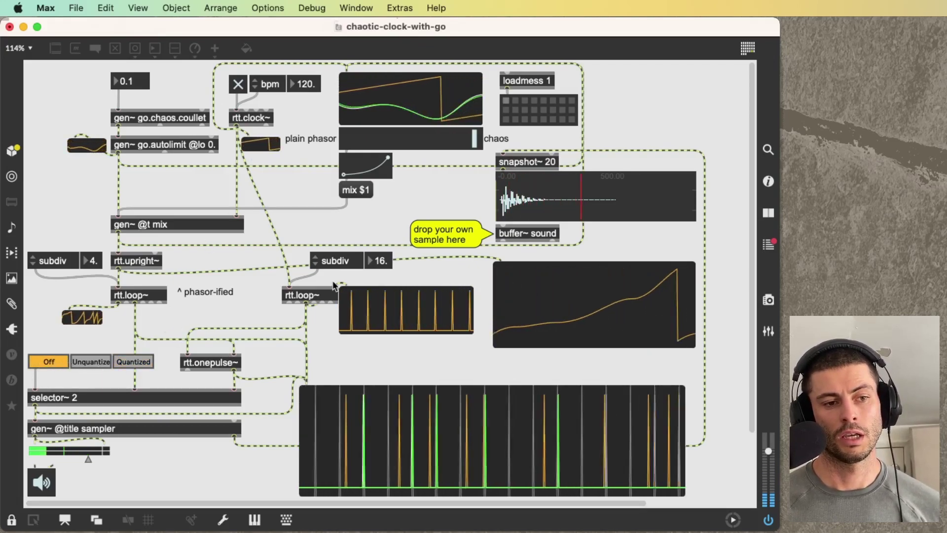
{"action": "key", "text": "super+e"}
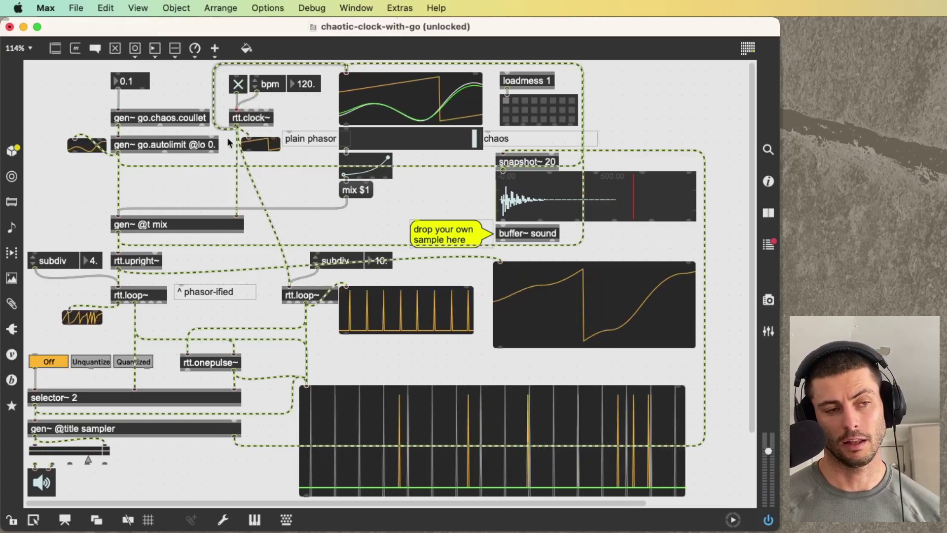
{"action": "left_click", "coordinate": [359, 263]}
{"action": "left_click_drag", "start_coordinate": [361, 270], "coordinate": [366, 282]}
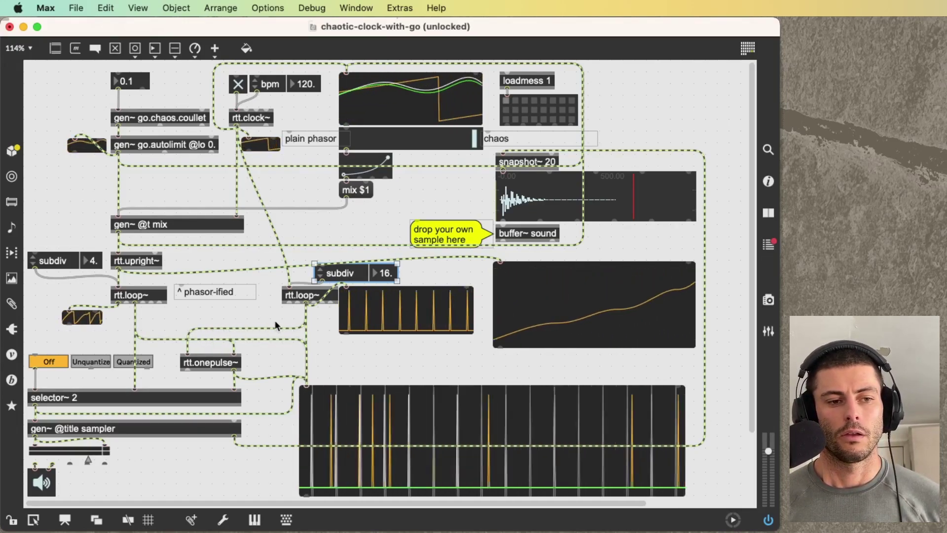
{"action": "left_click_drag", "start_coordinate": [404, 310], "coordinate": [401, 320]}
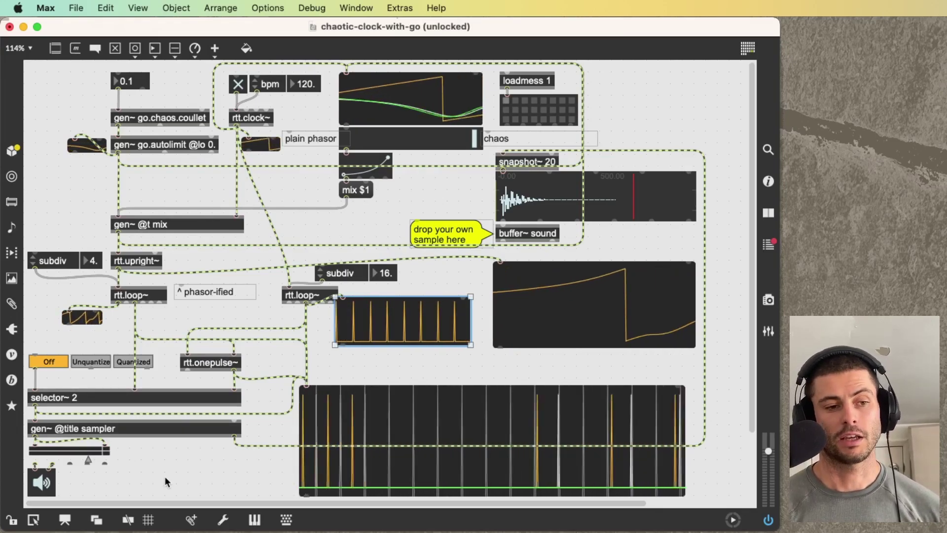
Create a onebang object below the sampler with three bang buttons wired to its inlets.
{"action": "type", "text": "nonebang"}
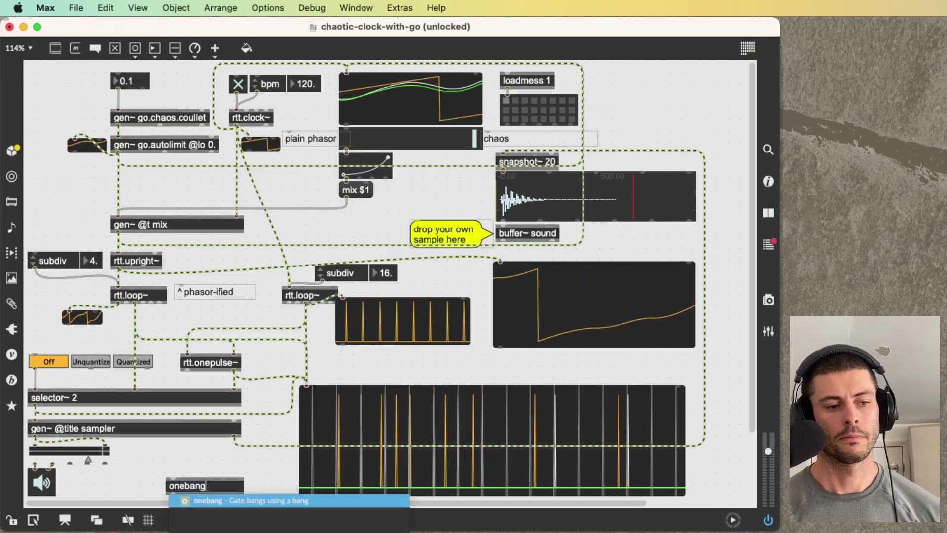
{"action": "key", "text": "Return"}
{"action": "left_click_drag", "start_coordinate": [188, 486], "coordinate": [187, 472]}
{"action": "key", "text": "b"}
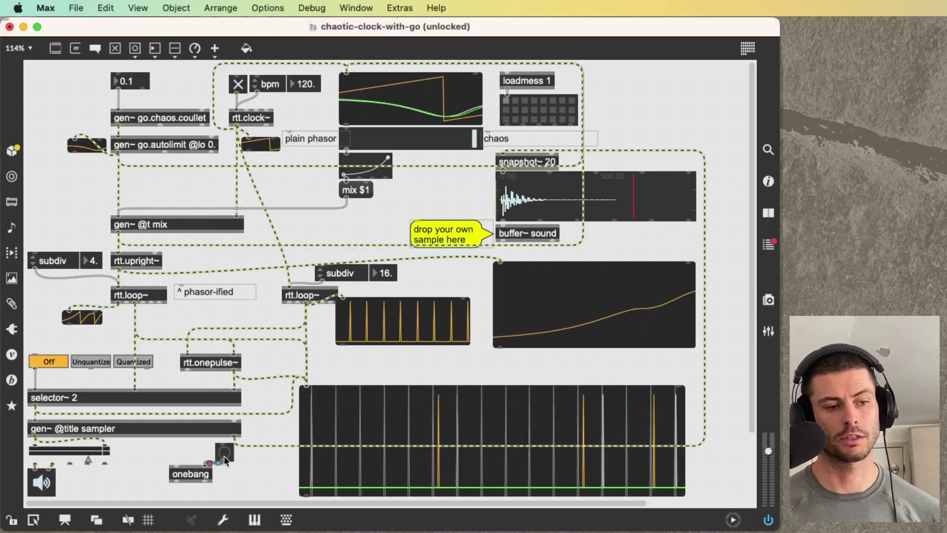
{"action": "key", "text": "b"}
{"action": "left_click_drag", "start_coordinate": [226, 462], "coordinate": [236, 438]}
{"action": "left_click", "coordinate": [191, 475]}
{"action": "mouse_move", "coordinate": [180, 471]}
{"action": "left_mouse_down"}
{"action": "mouse_move", "coordinate": [150, 459]}
{"action": "mouse_move", "coordinate": [171, 461]}
{"action": "left_mouse_up"}
{"action": "key", "text": "b"}
Lock the patch, fire and reset onebang with the bangs, then select them in edit mode.
{"action": "key", "text": "super+e"}
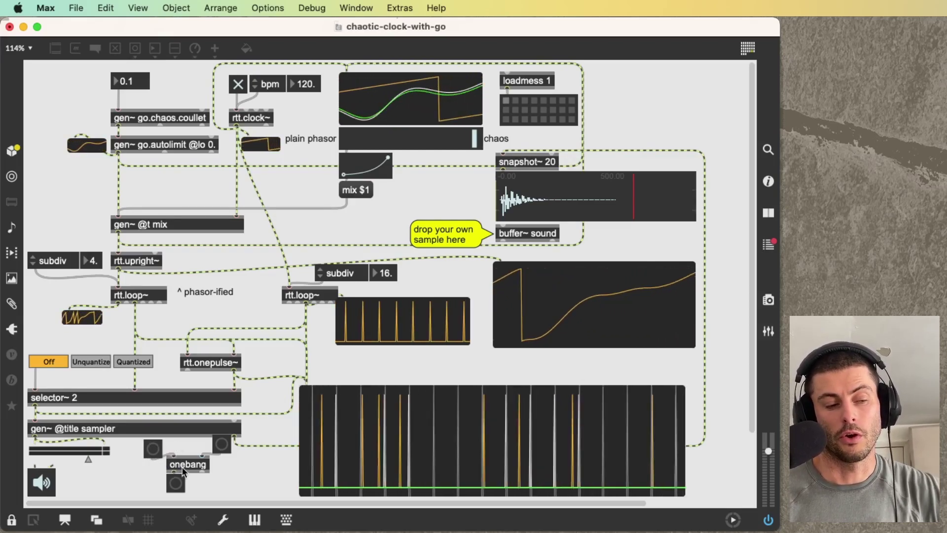
{"action": "left_click", "coordinate": [153, 448]}
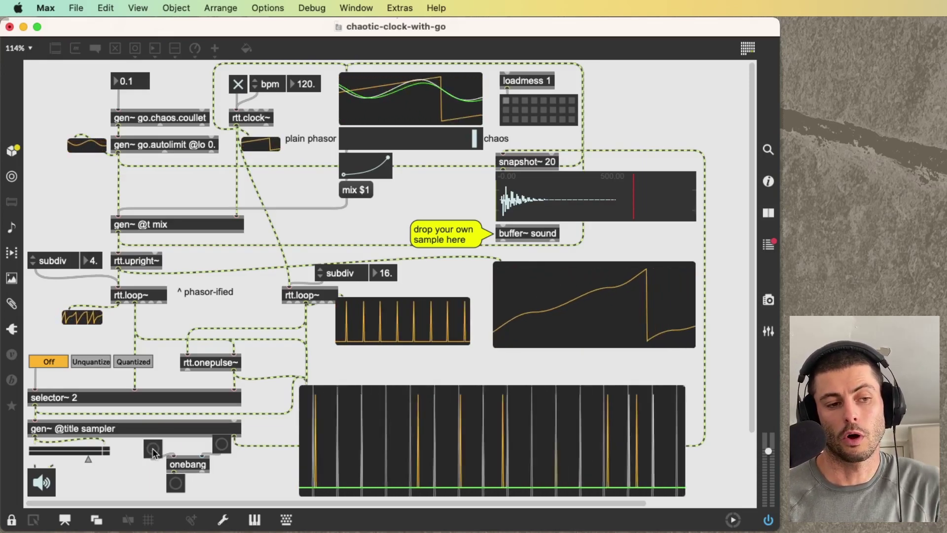
{"action": "left_click", "coordinate": [221, 445]}
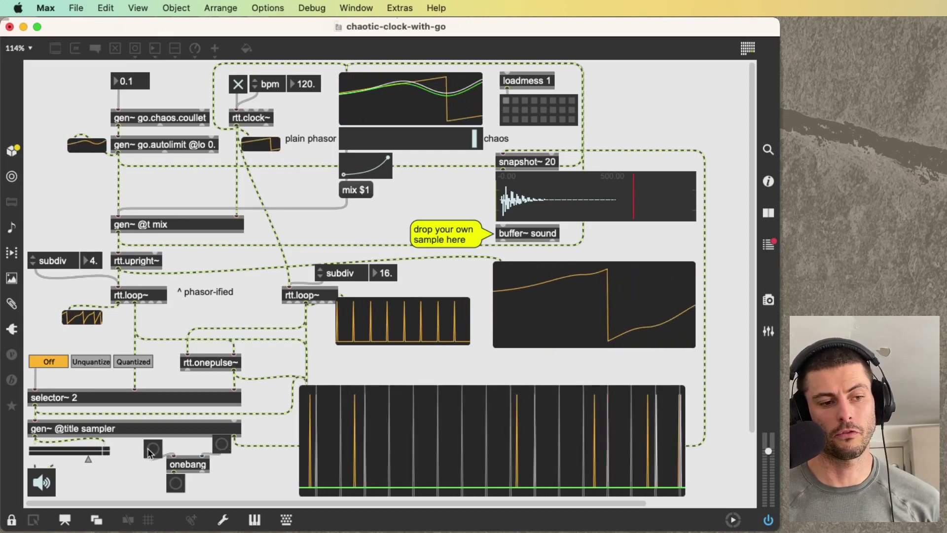
{"action": "left_click", "coordinate": [151, 452]}
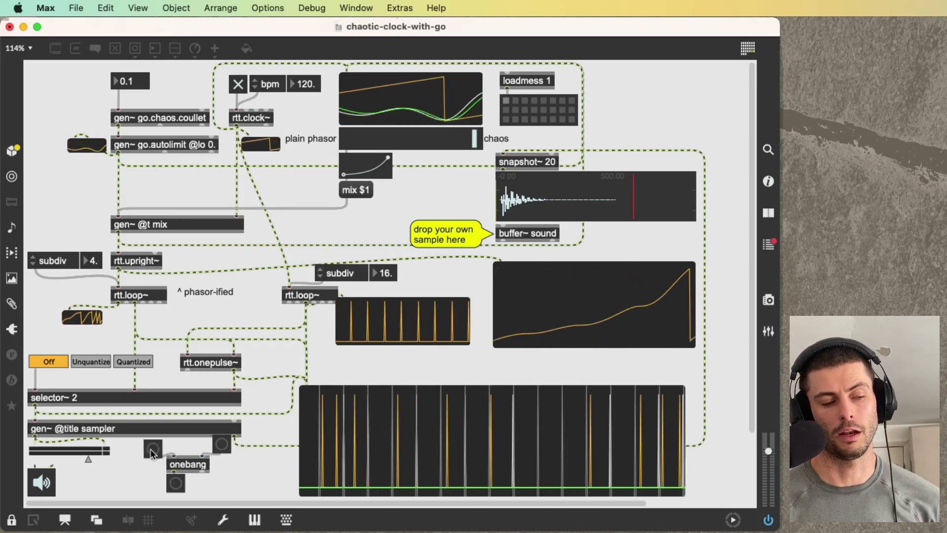
{"action": "key", "text": "super+e"}
{"action": "left_click_drag", "start_coordinate": [220, 481], "coordinate": [163, 454]}
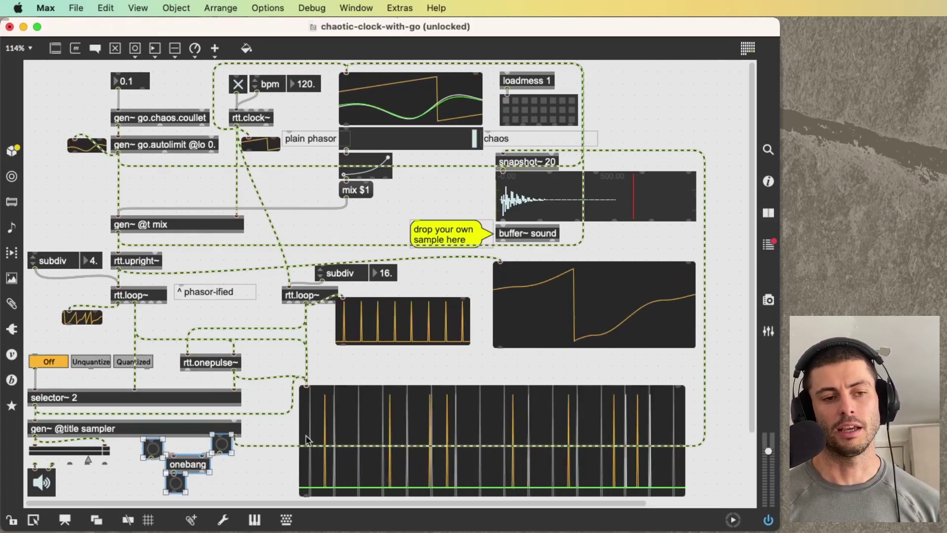
Nudge the loop scope left and delete the onebang object with its bangs.
{"action": "left_click_drag", "start_coordinate": [418, 318], "coordinate": [414, 317]}
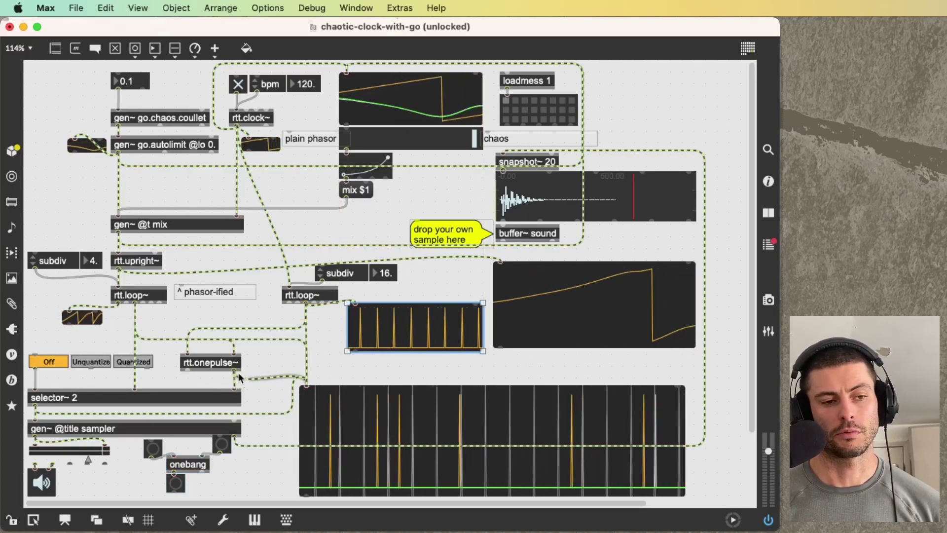
{"action": "left_click_drag", "start_coordinate": [223, 494], "coordinate": [156, 452]}
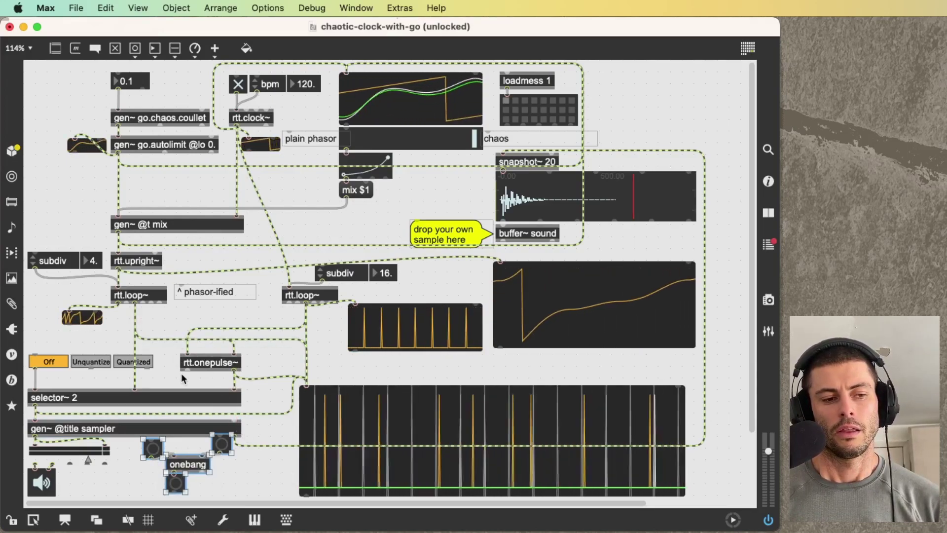
{"action": "key", "text": "BackSpace"}
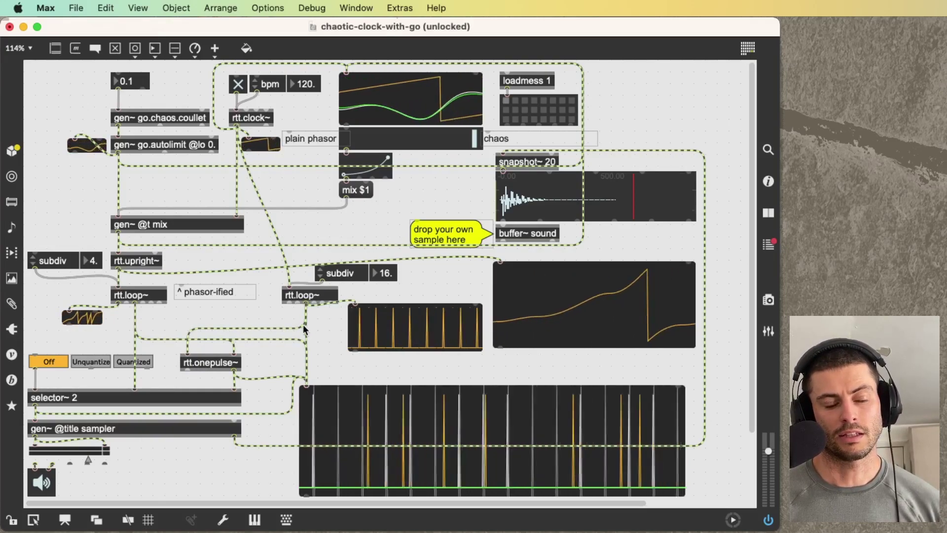
Move the pulse scope down and left, then lock the patch.
{"action": "left_click_drag", "start_coordinate": [355, 335], "coordinate": [352, 329]}
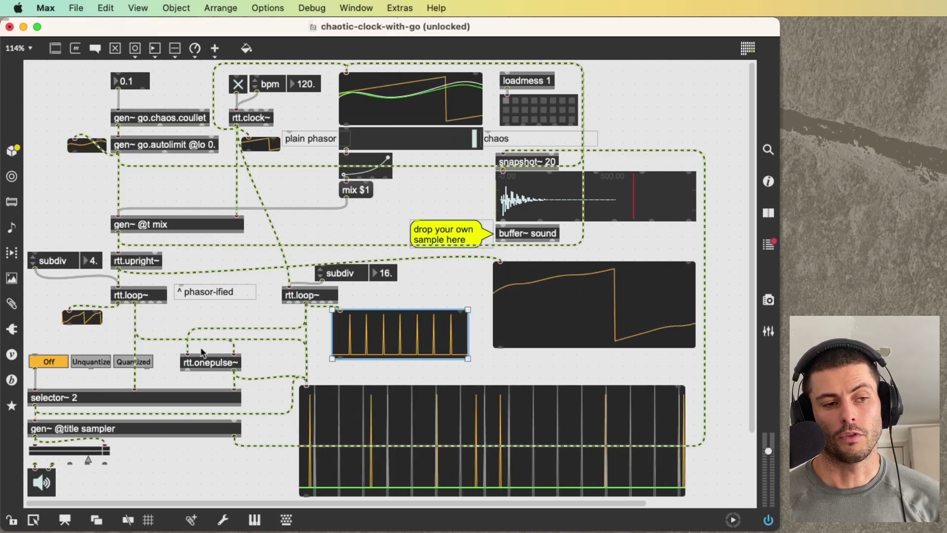
{"action": "left_click_drag", "start_coordinate": [406, 333], "coordinate": [394, 348]}
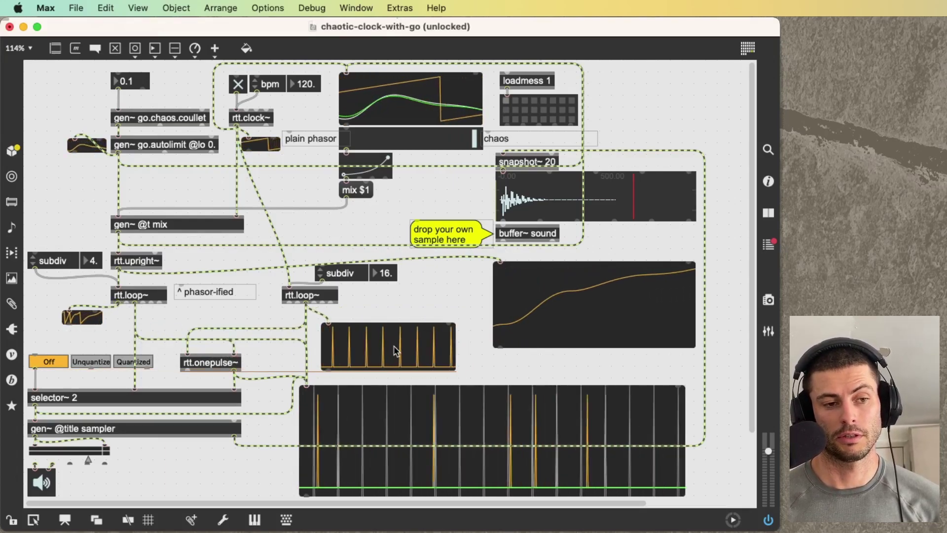
{"action": "key", "text": "super+e"}
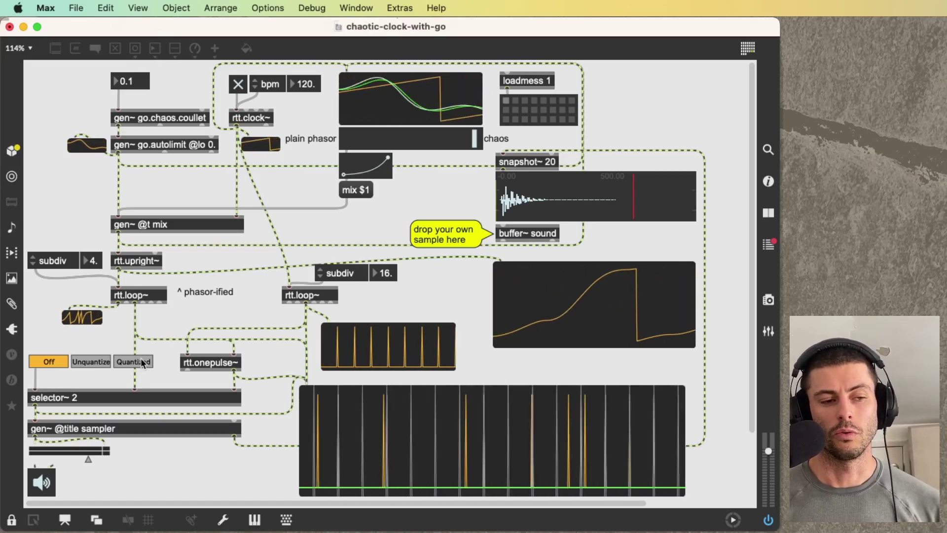
Play Quantized pulses through the sampler, then switch pulse output back to Off.
{"action": "left_click", "coordinate": [141, 361]}
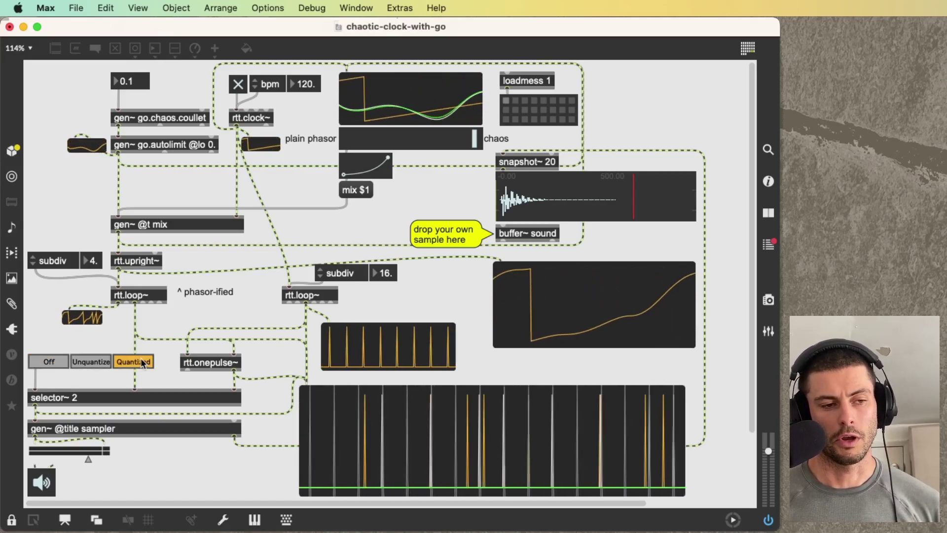
{"action": "left_click", "coordinate": [63, 363]}
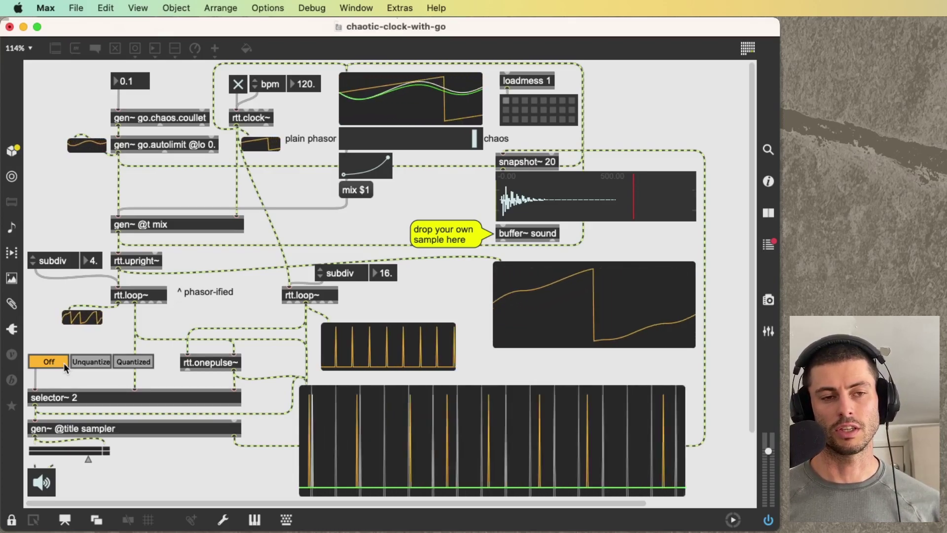
{"action": "scroll", "coordinate": [64, 363], "scroll_direction": "right", "scroll_amount": 3}
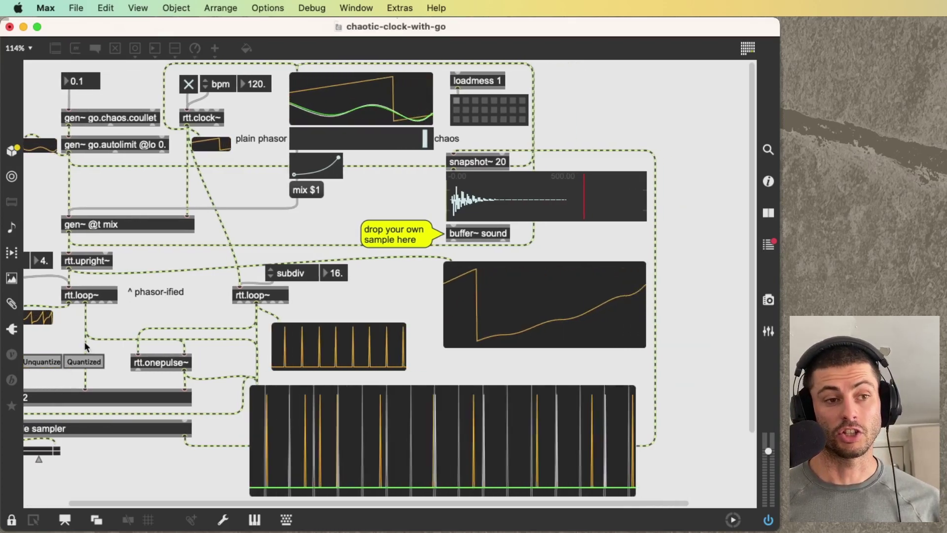
{"action": "scroll", "coordinate": [291, 286], "scroll_direction": "left", "scroll_amount": 3}
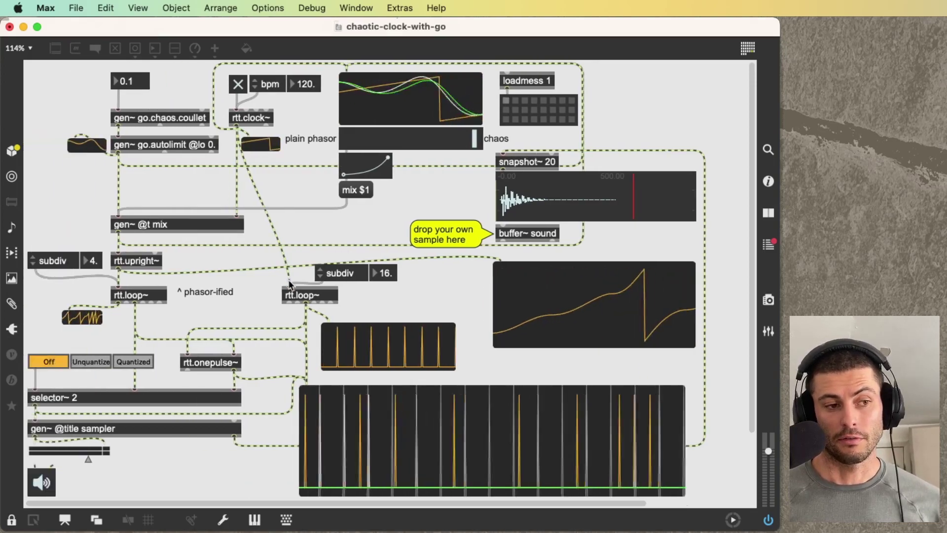
Switch the sampler from Quantized to Unquantize pulses, then set pulse output to Off.
{"action": "left_click", "coordinate": [127, 363]}
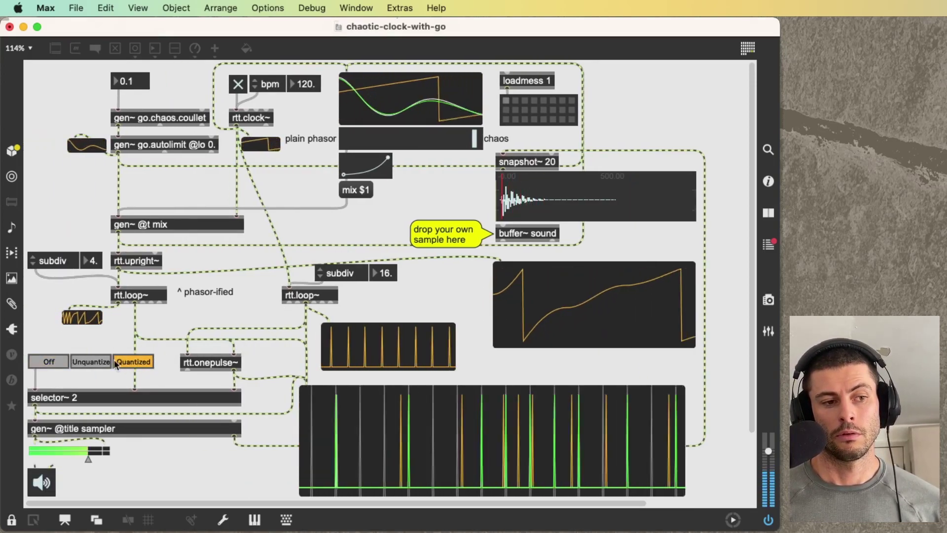
{"action": "left_click", "coordinate": [93, 361]}
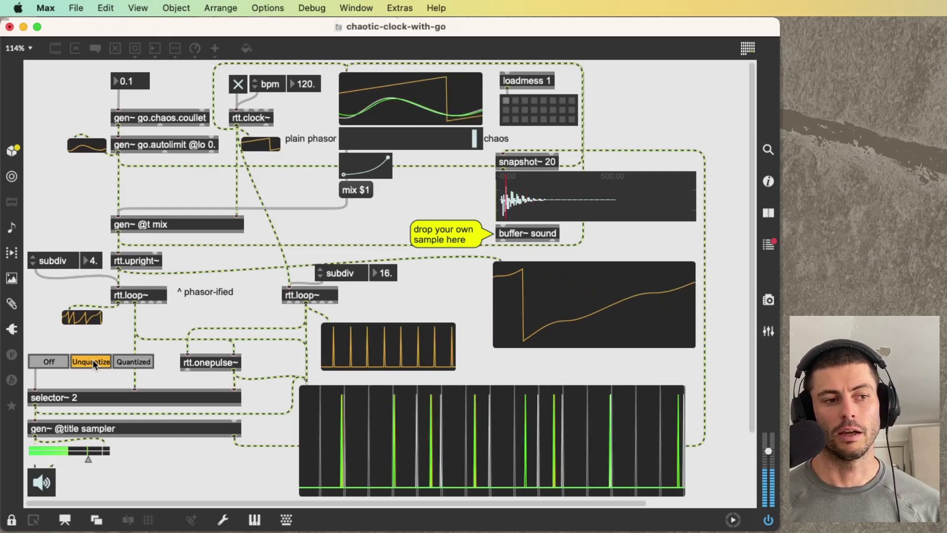
{"action": "left_click", "coordinate": [30, 364]}
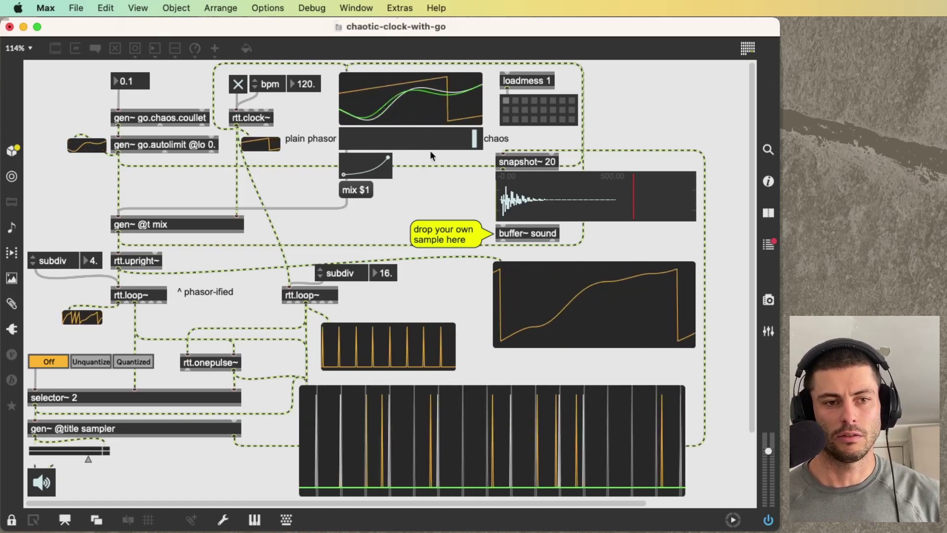
Unlock the main patch for editing, then lock it again with Cmd+E.
{"action": "key", "text": "super+e"}
{"action": "key", "text": "super+e"}
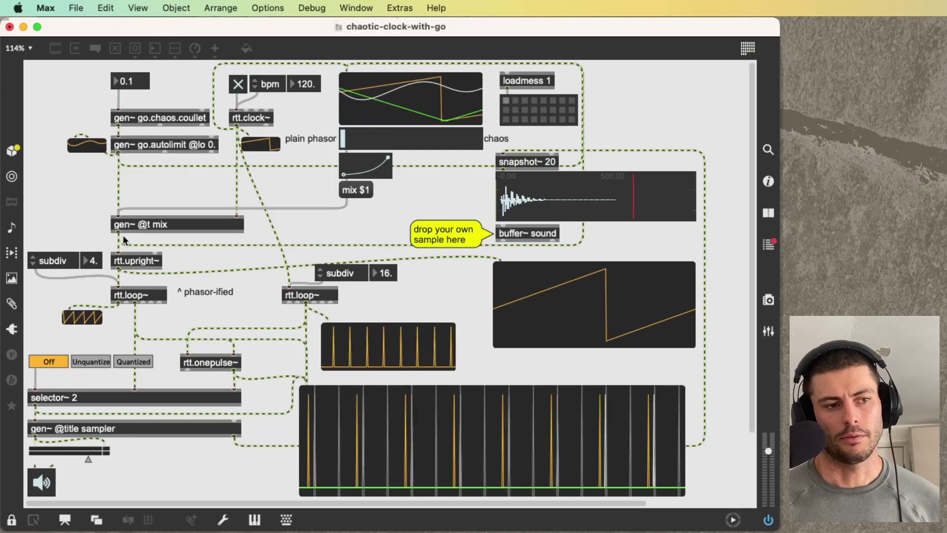
{"action": "key", "text": "super+e"}
{"action": "key", "text": "super+e"}
Open the gen~ @t mix subpatcher in edit mode and realign its in 1 and in 2 inputs.
{"action": "double_click", "coordinate": [167, 225]}
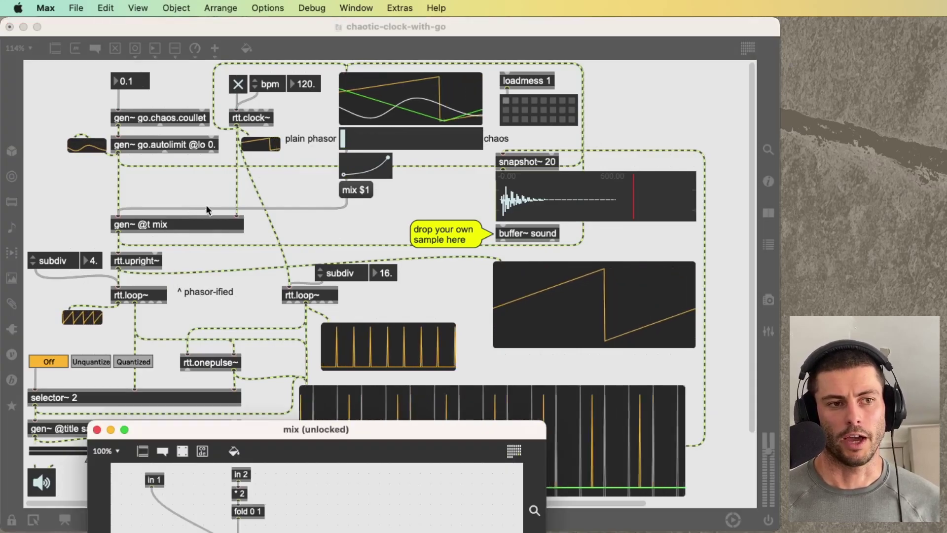
{"action": "left_click_drag", "start_coordinate": [305, 450], "coordinate": [291, 74]}
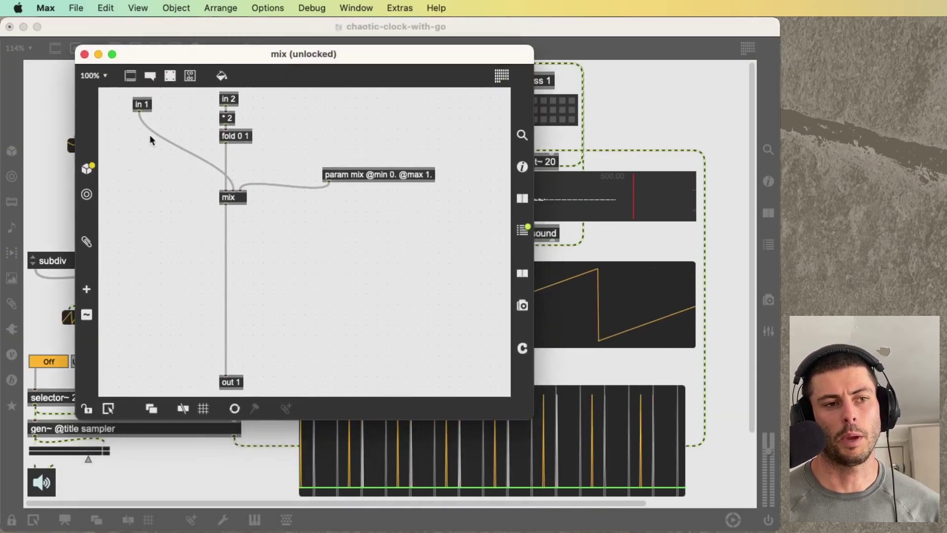
{"action": "key", "text": "super+e"}
{"action": "key", "text": "super+e"}
{"action": "left_click_drag", "start_coordinate": [147, 110], "coordinate": [155, 105]}
{"action": "left_click_drag", "start_coordinate": [232, 101], "coordinate": [235, 99]}
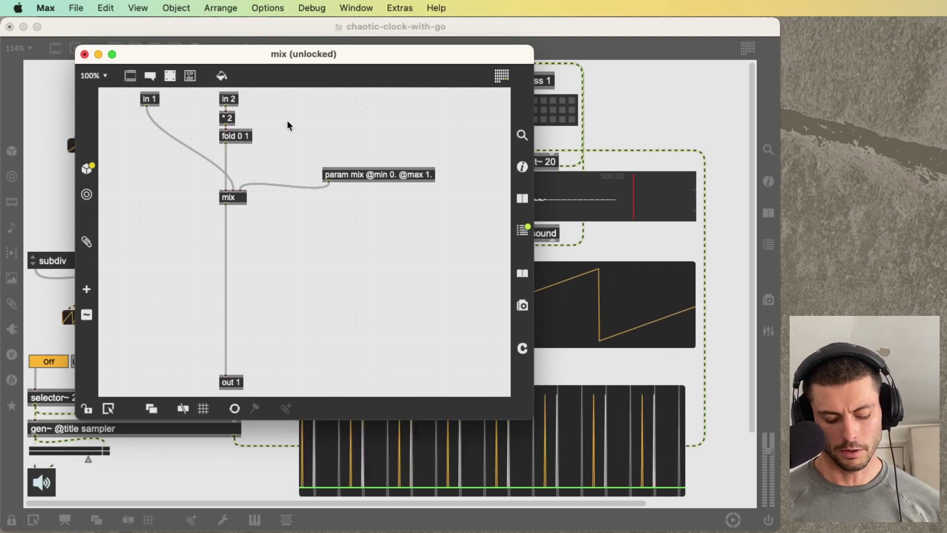
Create and then delete a trial triangle object, and reposition fold 0 1 and * 2.
{"action": "type", "text": "ntr"}
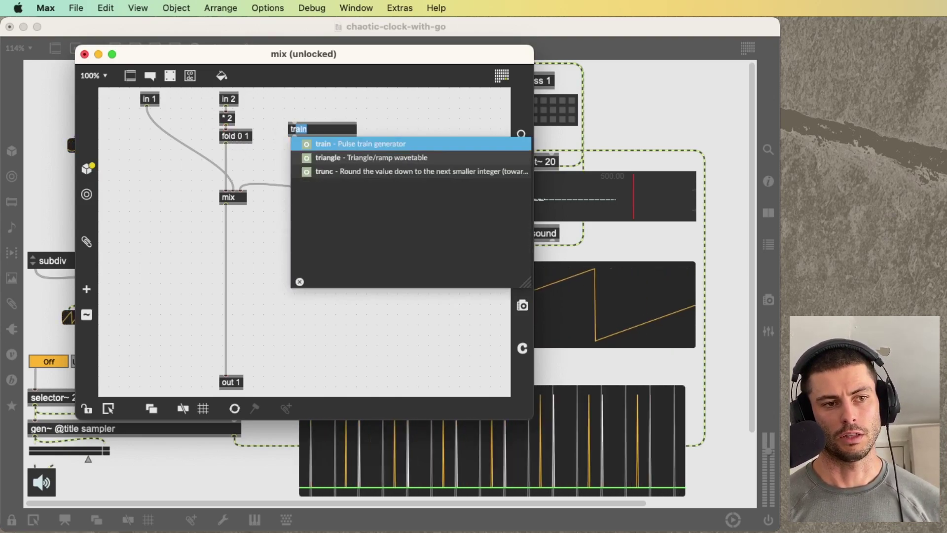
{"action": "type", "text": "iangel"}
{"action": "key", "text": "Return"}
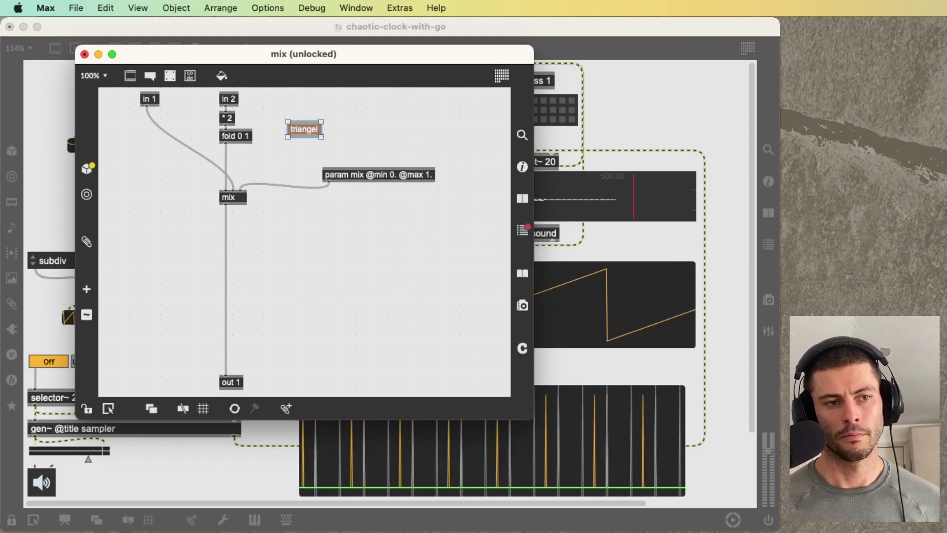
{"action": "key", "text": "Return"}
{"action": "type", "text": "trian"}
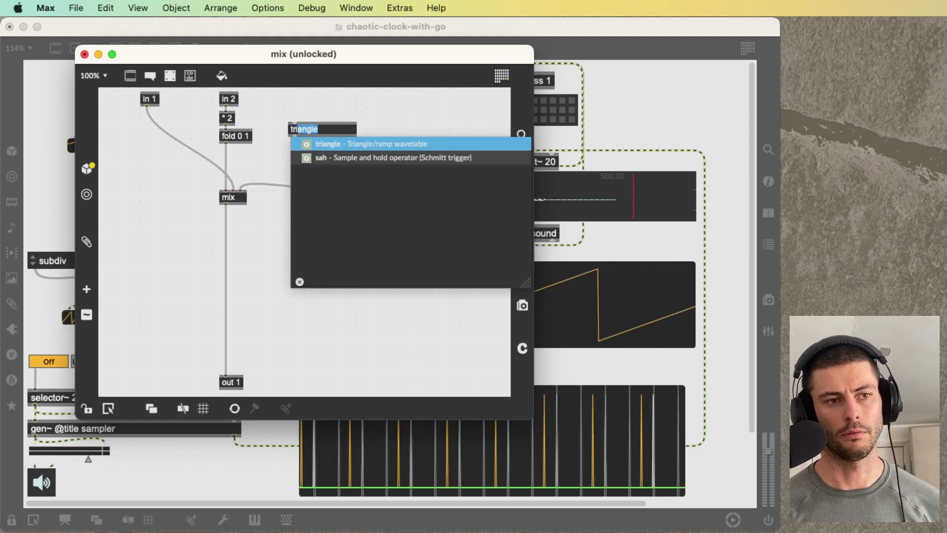
{"action": "key", "text": "Return"}
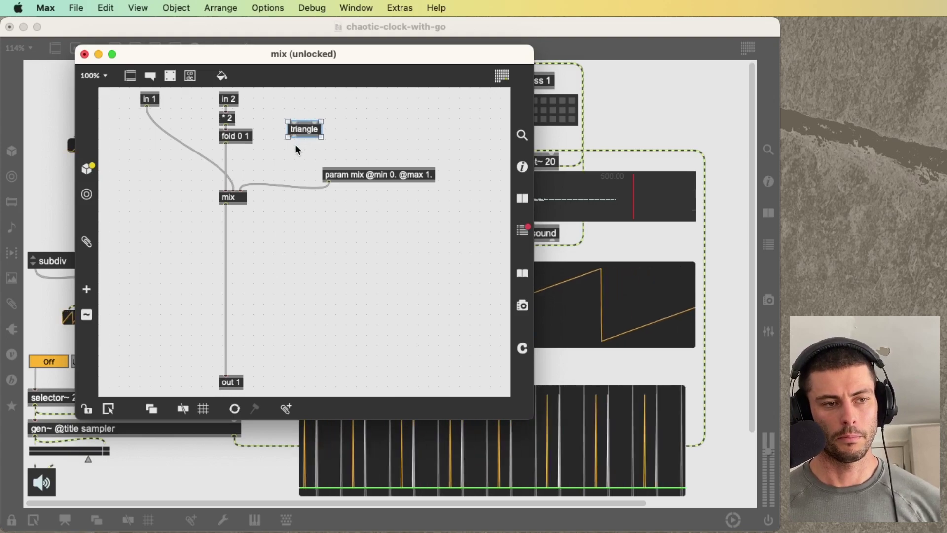
{"action": "key", "text": "BackSpace"}
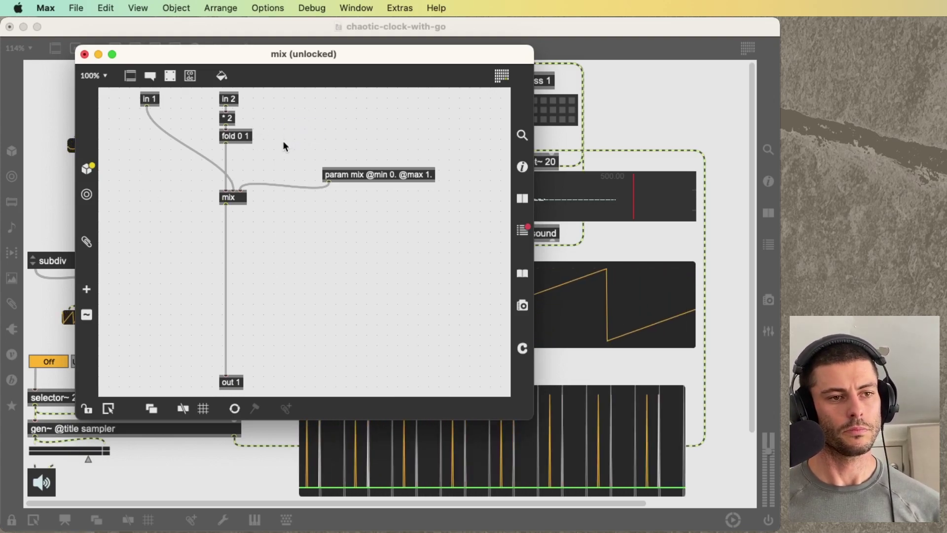
{"action": "left_click_drag", "start_coordinate": [251, 136], "coordinate": [290, 143]}
{"action": "left_click_drag", "start_coordinate": [233, 117], "coordinate": [260, 119]}
Bring the main patch forward and set the chaos slider partway up.
{"action": "left_click", "coordinate": [603, 134]}
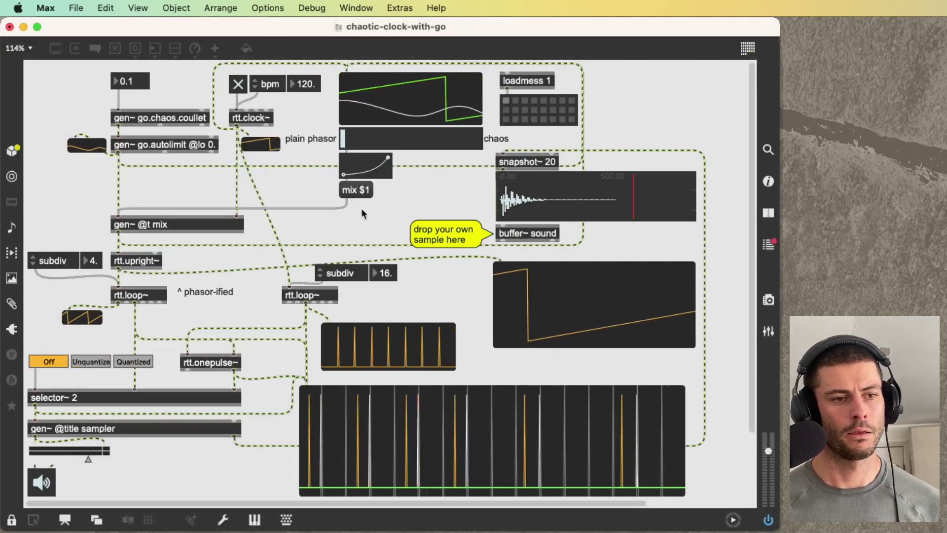
{"action": "left_click", "coordinate": [437, 139]}
{"action": "left_click", "coordinate": [399, 138]}
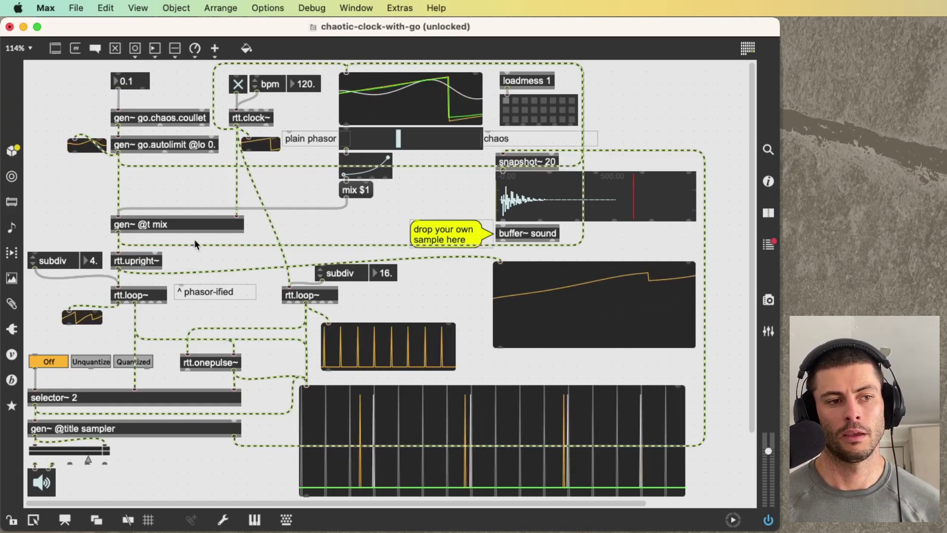
Reopen gen~ @t mix, put fold 0 1 back under * 2, then lock and close it.
{"action": "double_click", "coordinate": [199, 226]}
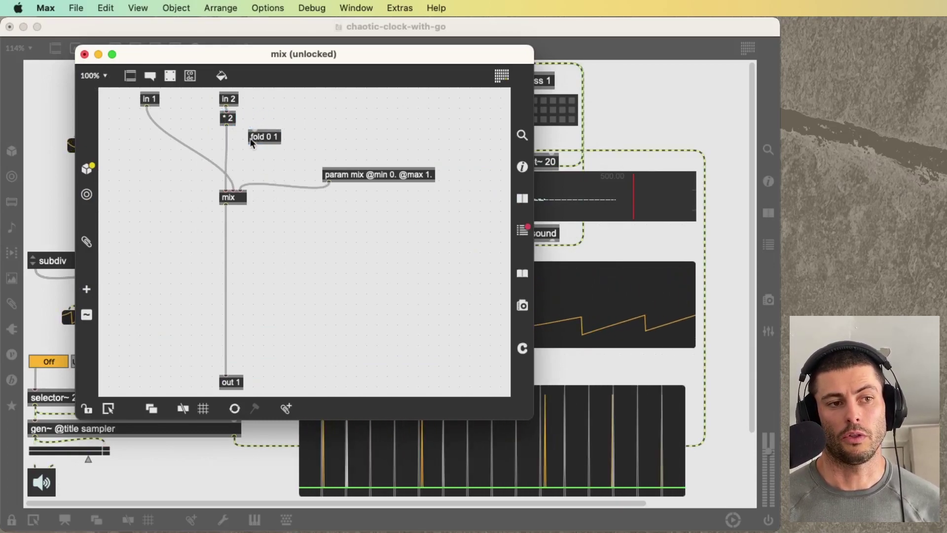
{"action": "left_click_drag", "start_coordinate": [229, 138], "coordinate": [234, 138]}
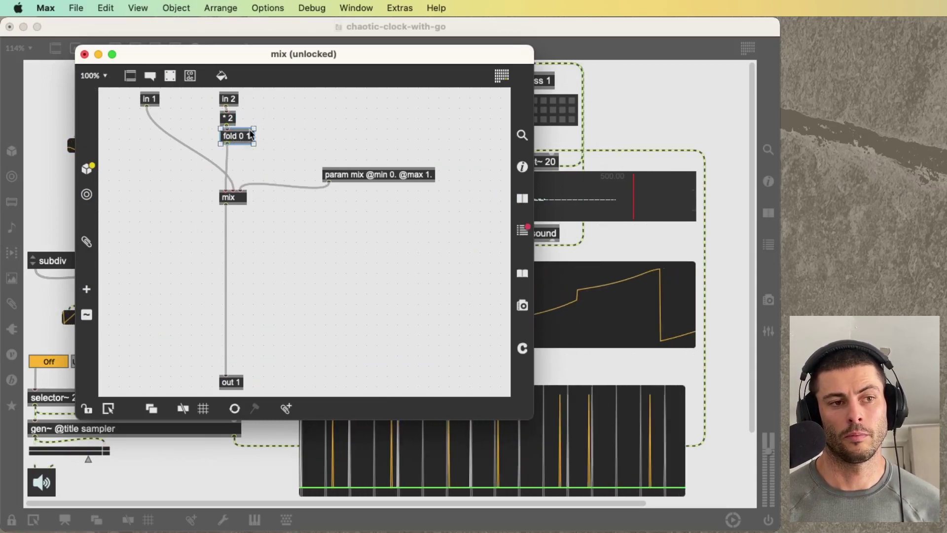
{"action": "key", "text": "super+e"}
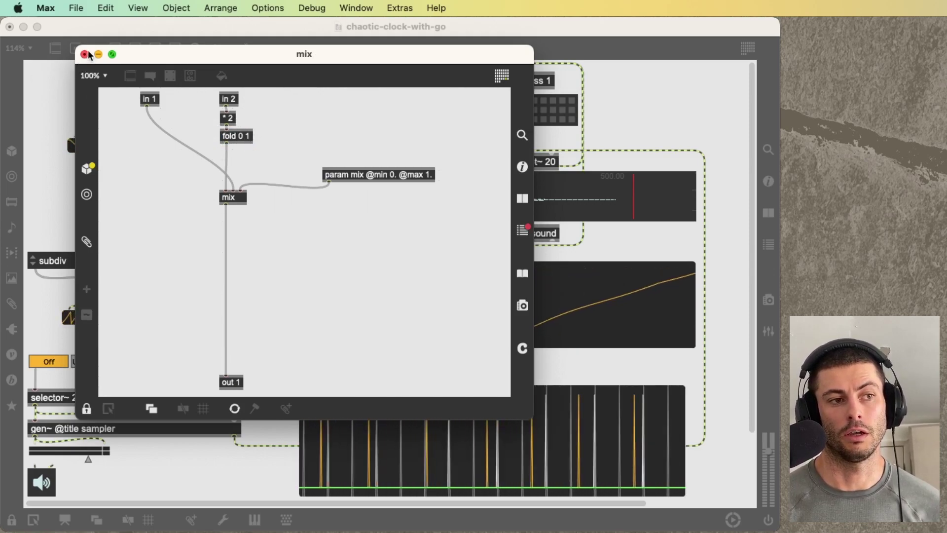
{"action": "left_click", "coordinate": [85, 55]}
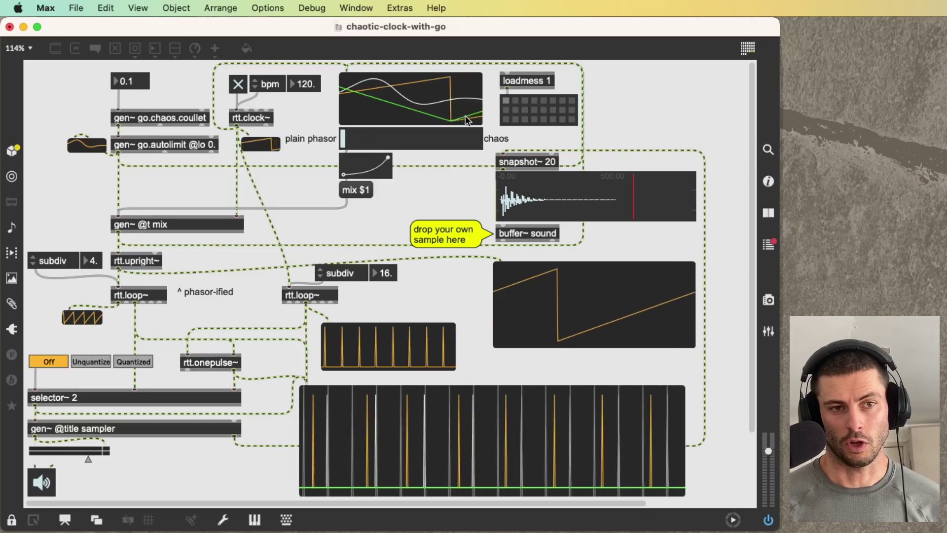
{"action": "left_click", "coordinate": [307, 89]}
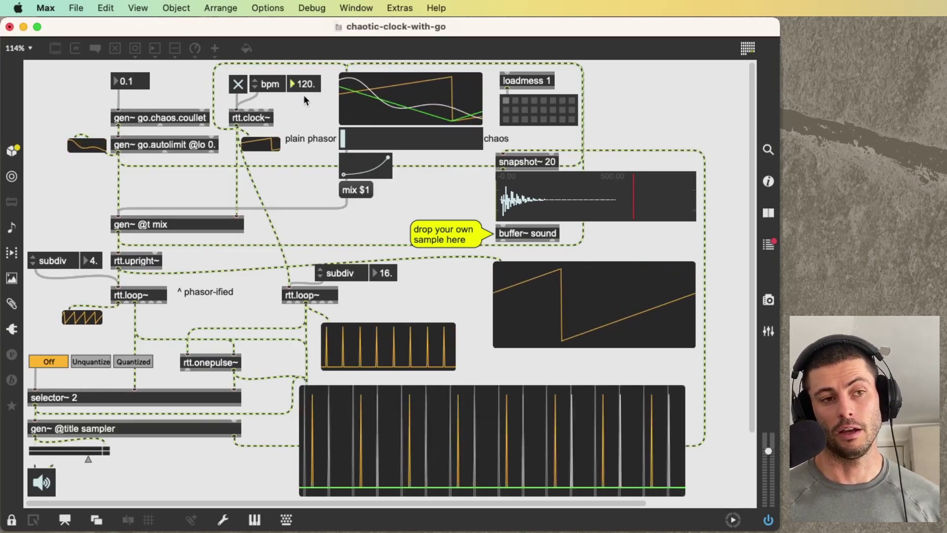